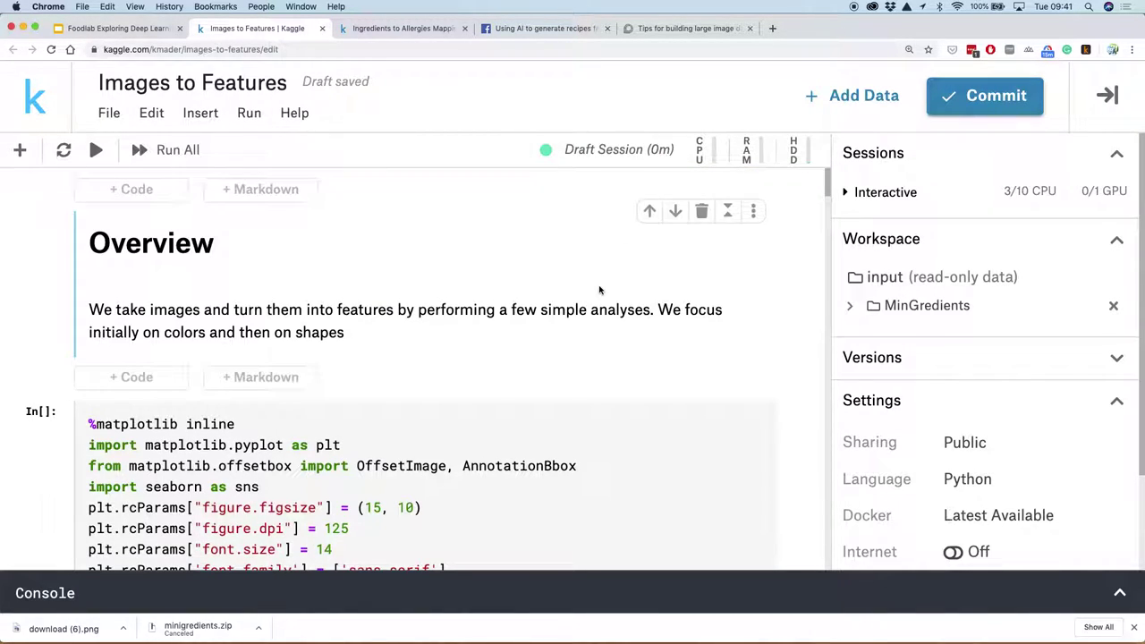
Step: Run the matplotlib and seaborn setup cell and the library import cell that defines base_dir
{"action": "scroll", "coordinate": [601, 291], "scroll_direction": "down", "scroll_amount": 5}
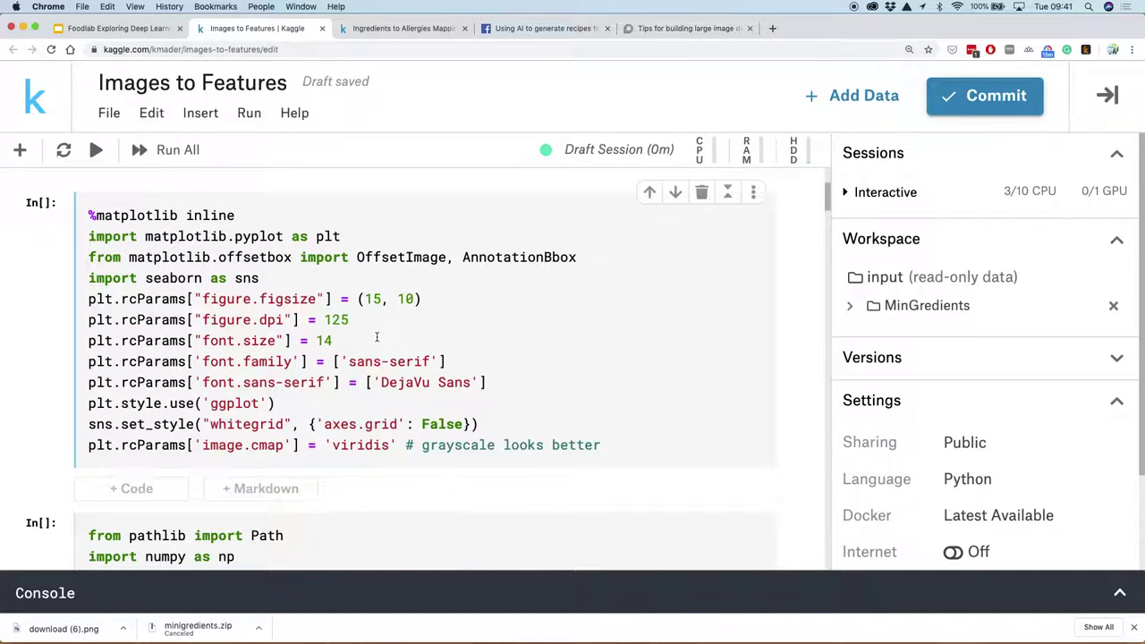
{"action": "left_click", "coordinate": [387, 340]}
{"action": "scroll", "coordinate": [53, 286], "scroll_direction": "up", "scroll_amount": 2}
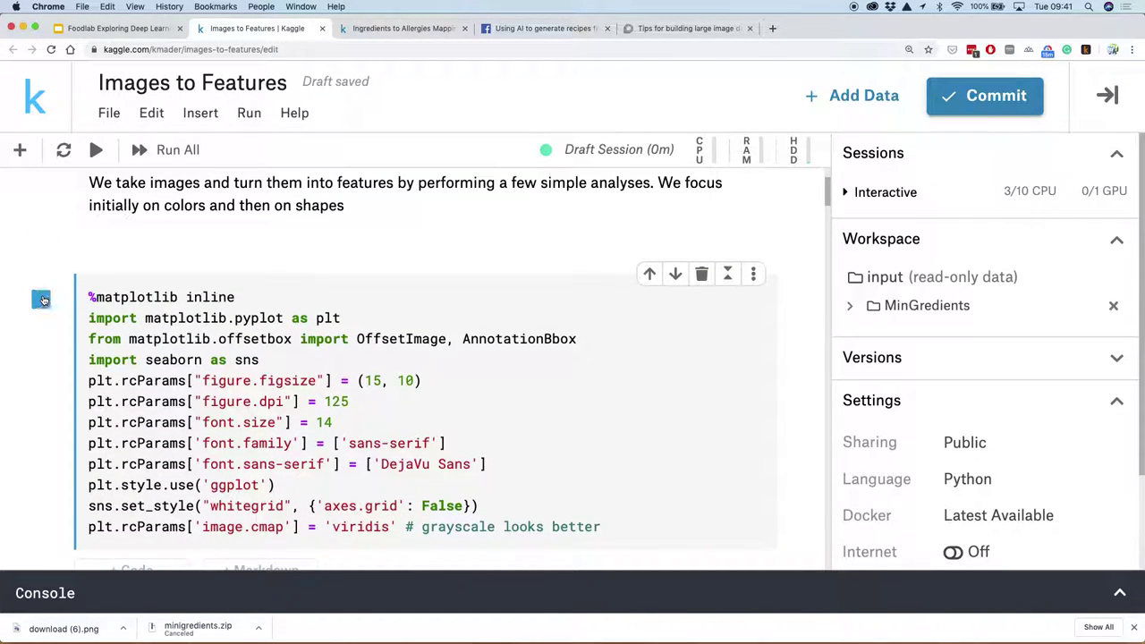
{"action": "left_click", "coordinate": [40, 299]}
{"action": "scroll", "coordinate": [287, 333], "scroll_direction": "down", "scroll_amount": 5}
{"action": "left_click", "coordinate": [236, 319]}
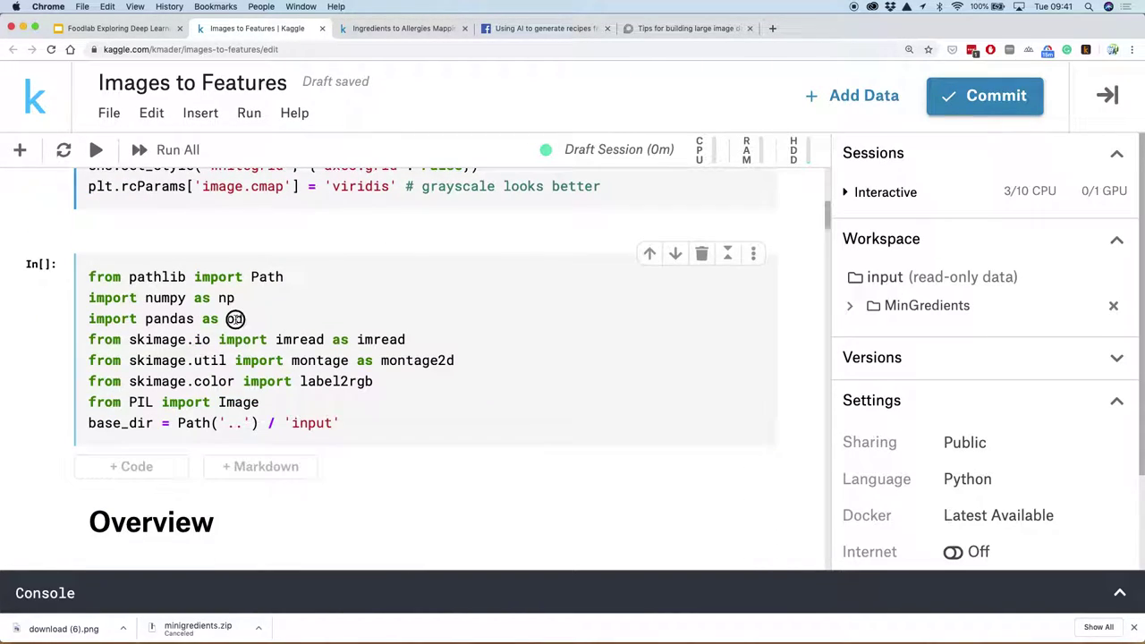
{"action": "left_click", "coordinate": [40, 280]}
Step: Run the cell that loads image_subset.json into image_overview_df and review its three-row sample
{"action": "scroll", "coordinate": [349, 331], "scroll_direction": "down", "scroll_amount": 5}
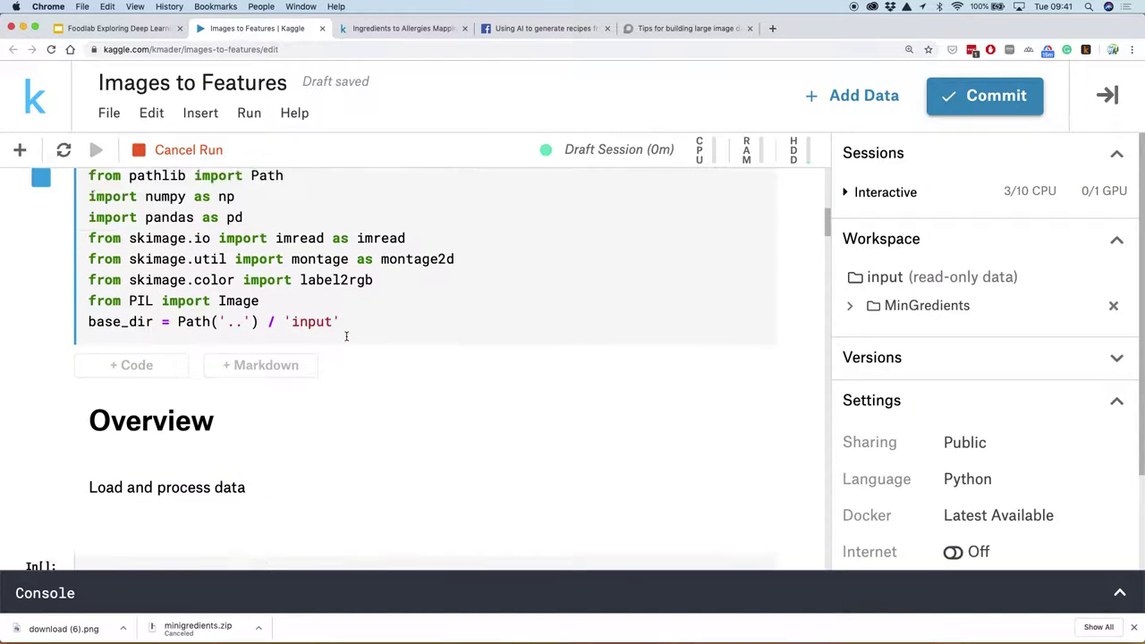
{"action": "left_click", "coordinate": [367, 270]}
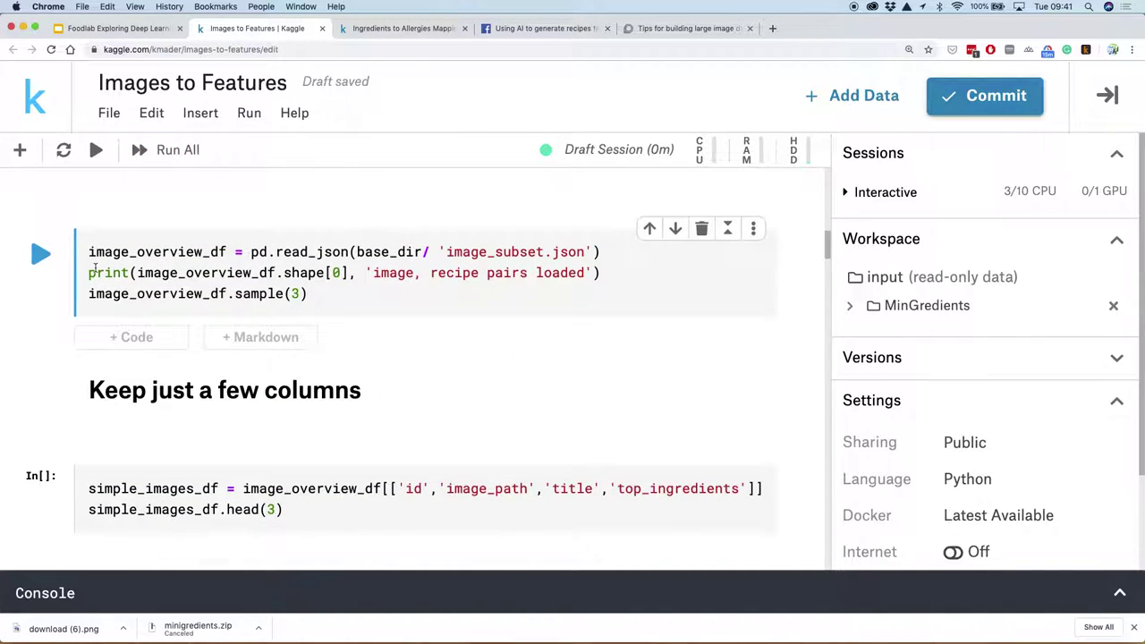
{"action": "left_click", "coordinate": [37, 257]}
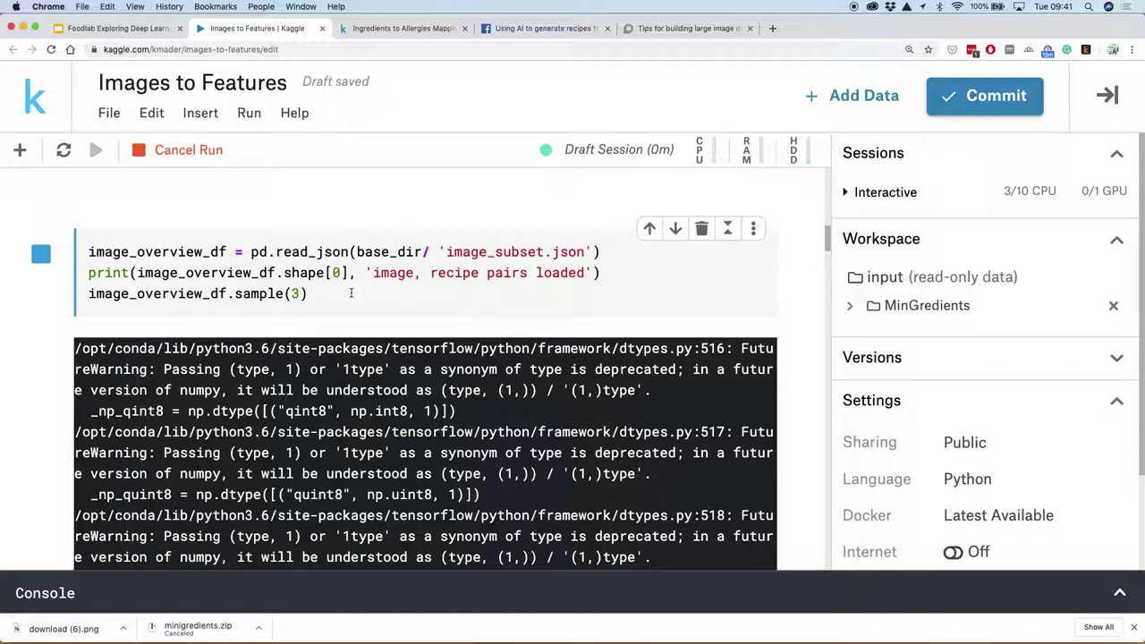
{"action": "scroll", "coordinate": [362, 431], "scroll_direction": "down", "scroll_amount": 3}
{"action": "scroll", "coordinate": [362, 432], "scroll_direction": "down", "scroll_amount": 10}
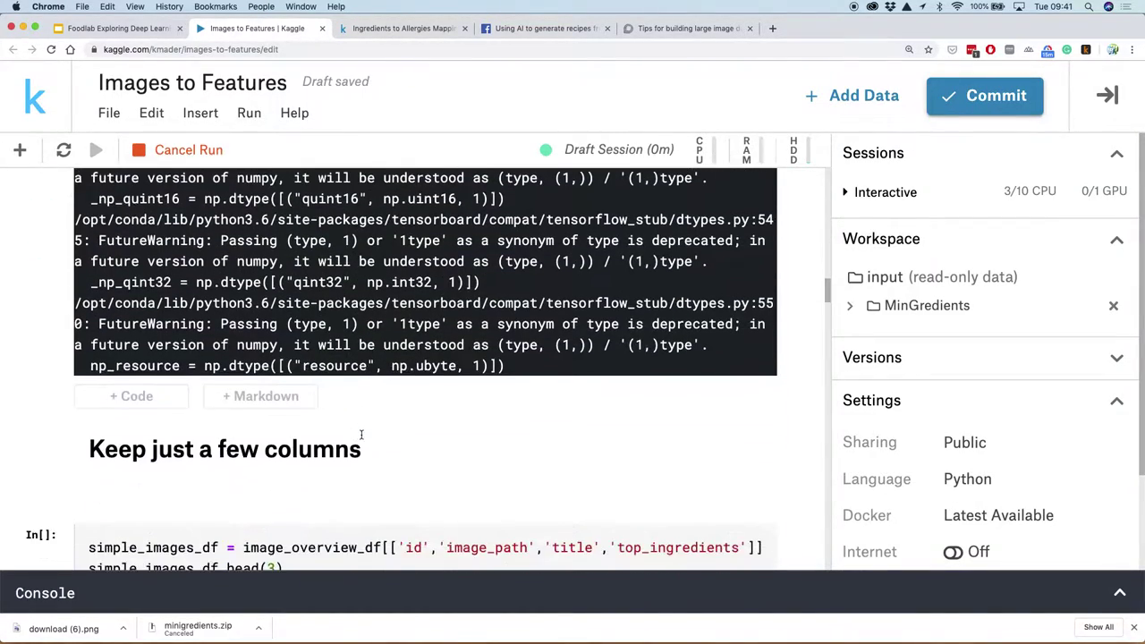
{"action": "scroll", "coordinate": [362, 438], "scroll_direction": "down", "scroll_amount": 1}
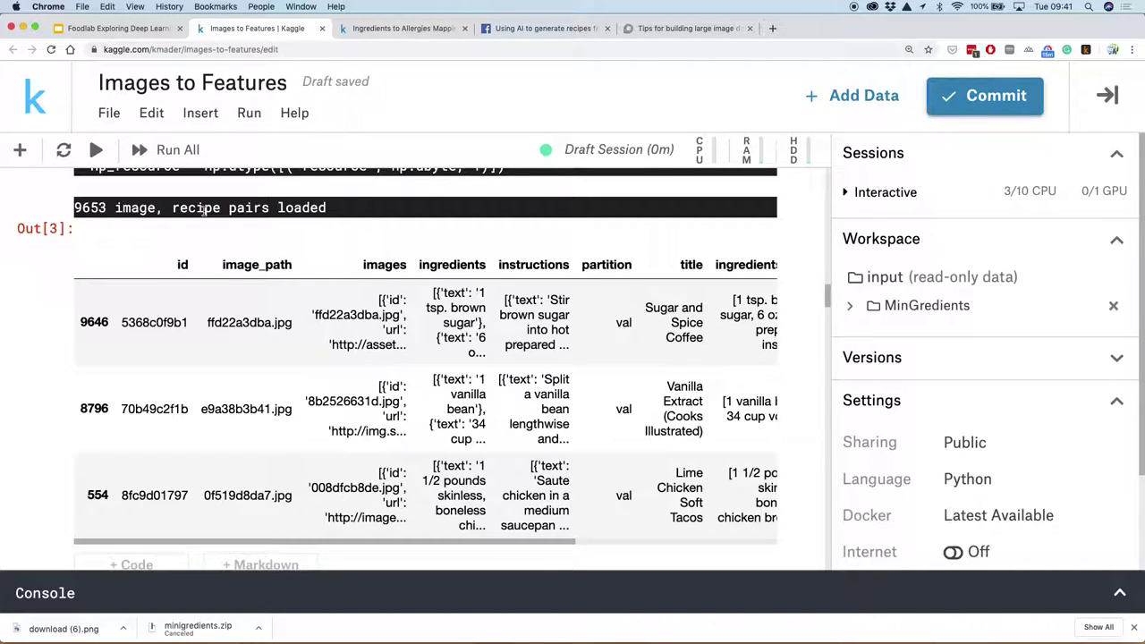
Step: Run the cell that keeps only the id, image_path, title and top_ingredients columns in simple_images_df
{"action": "scroll", "coordinate": [203, 209], "scroll_direction": "down", "scroll_amount": 7}
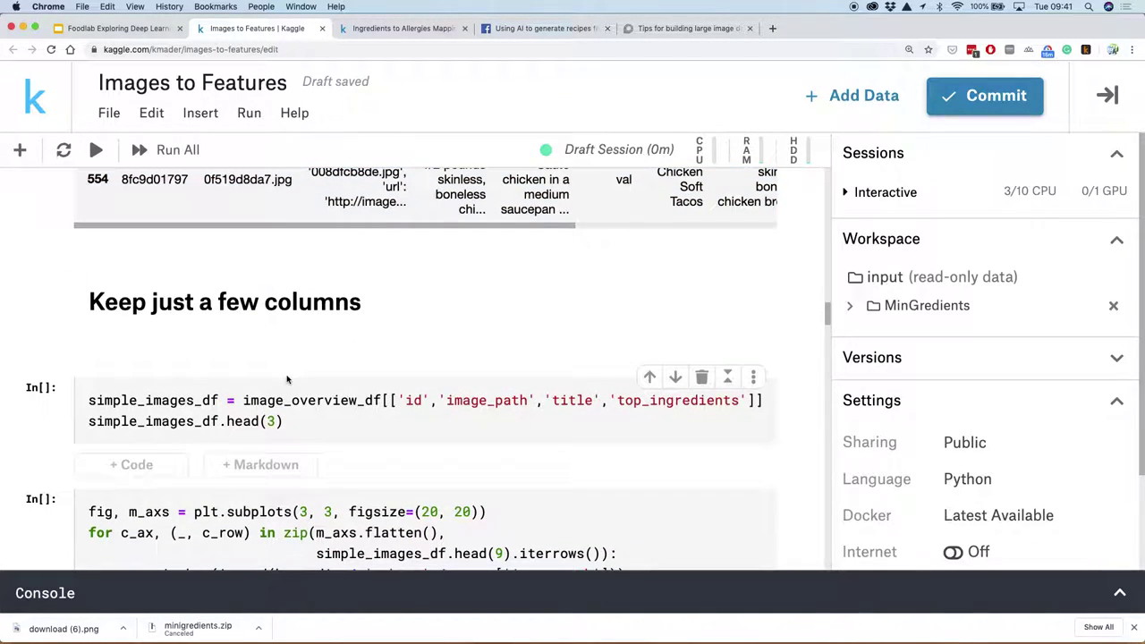
{"action": "left_click", "coordinate": [326, 401]}
{"action": "key", "text": "shift+Return"}
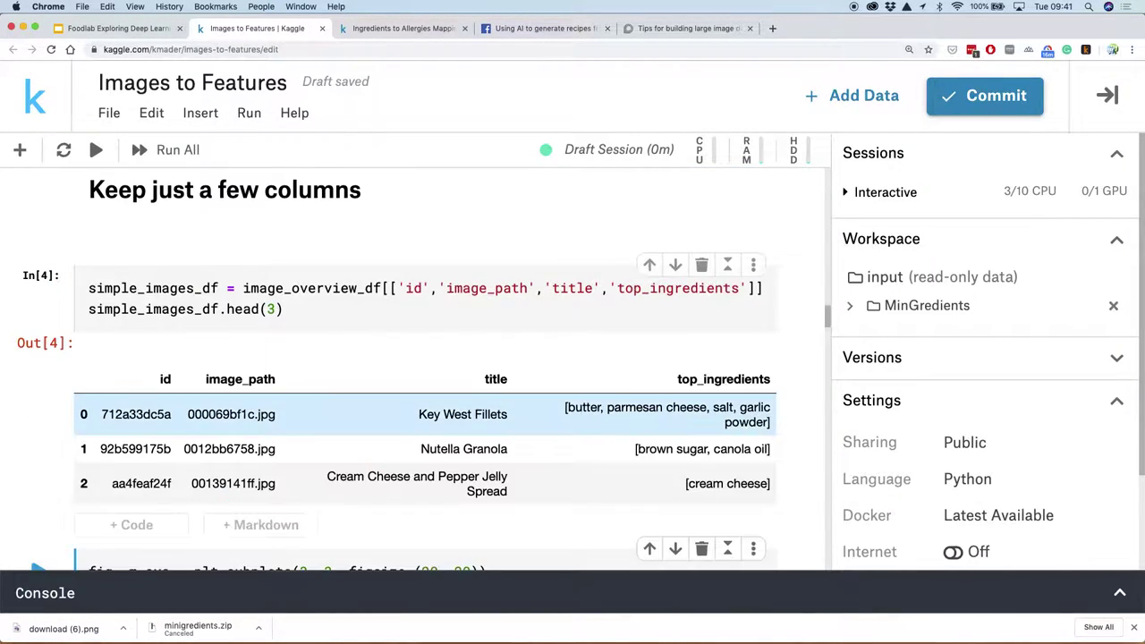
{"action": "scroll", "coordinate": [241, 414], "scroll_direction": "down", "scroll_amount": 1}
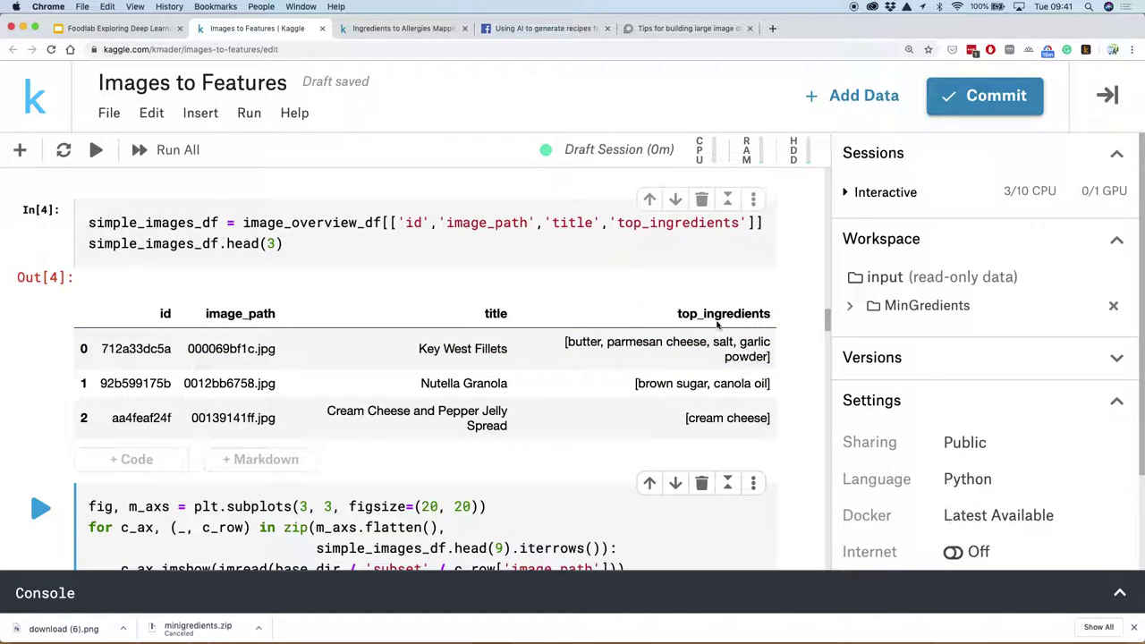
Step: Run the cell that plots the first nine images in a 3 by 3 grid titled with their top ingredients
{"action": "scroll", "coordinate": [720, 326], "scroll_direction": "down", "scroll_amount": 3}
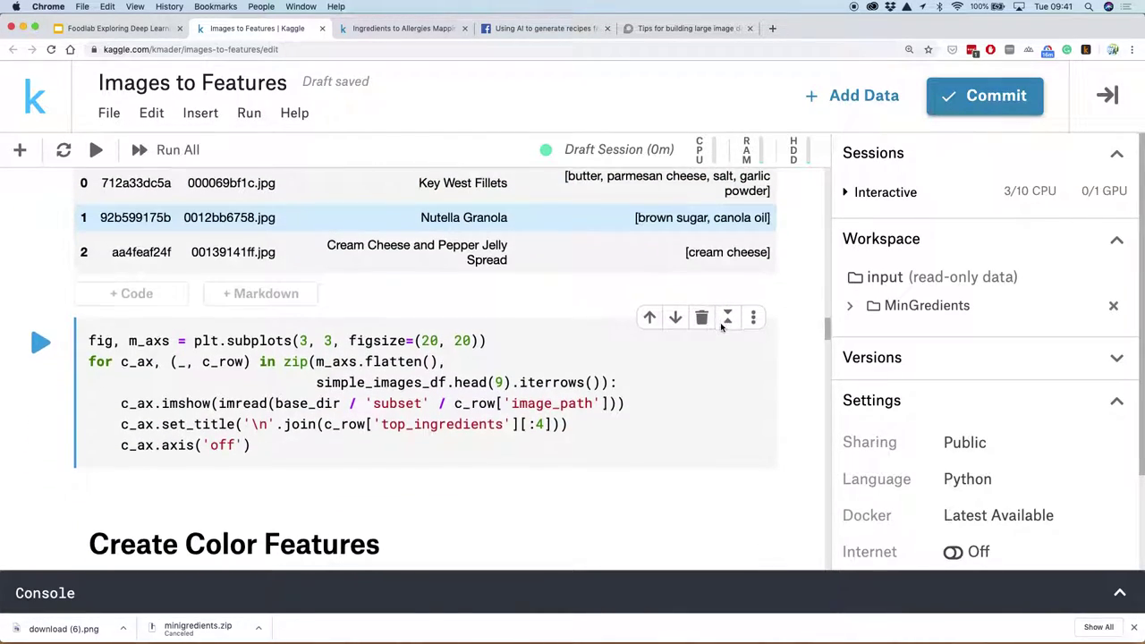
{"action": "left_click", "coordinate": [610, 346]}
{"action": "key", "text": "shift+Return"}
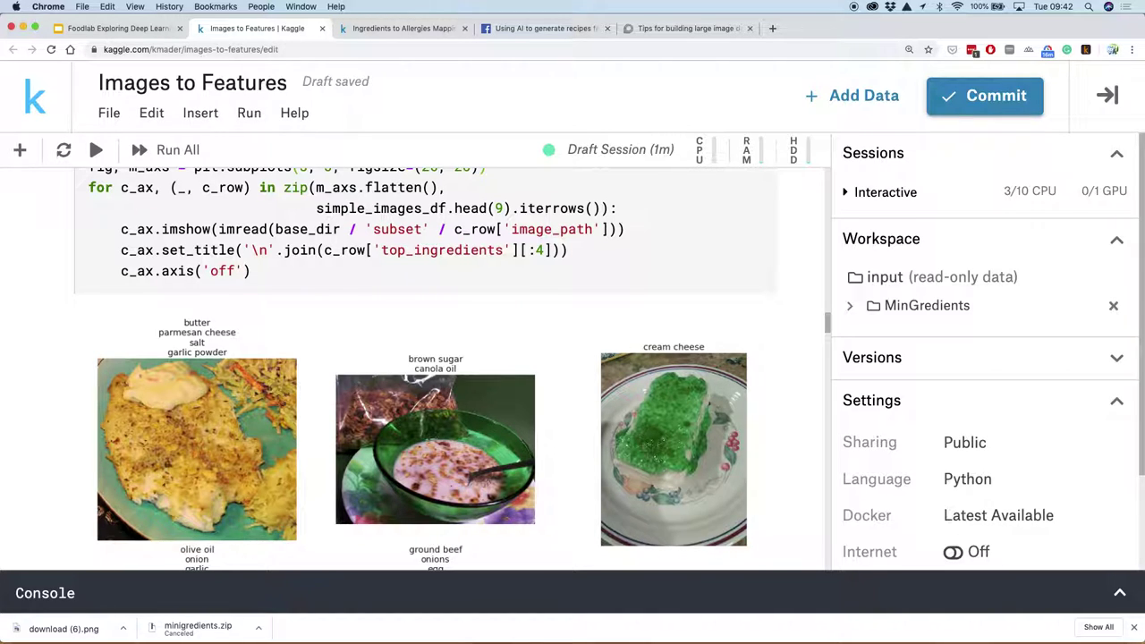
Step: Render the Create Color Features note and run the cell that selects and prints row 1 as test_row
{"action": "scroll", "coordinate": [604, 327], "scroll_direction": "down", "scroll_amount": 10}
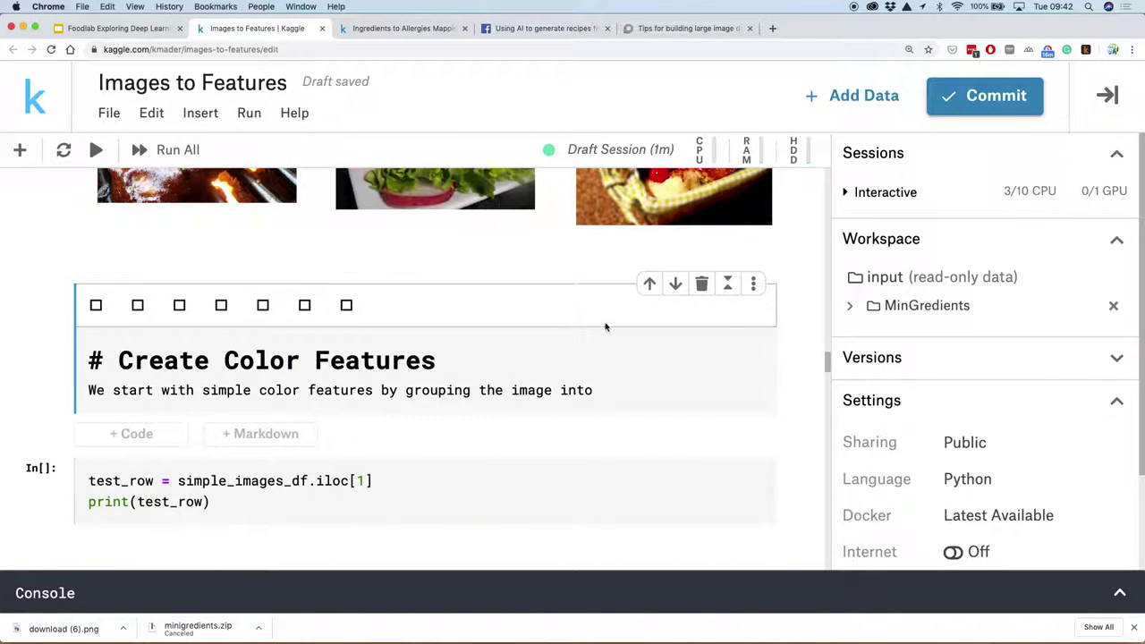
{"action": "left_click", "coordinate": [545, 368]}
{"action": "key", "text": "shift+Return"}
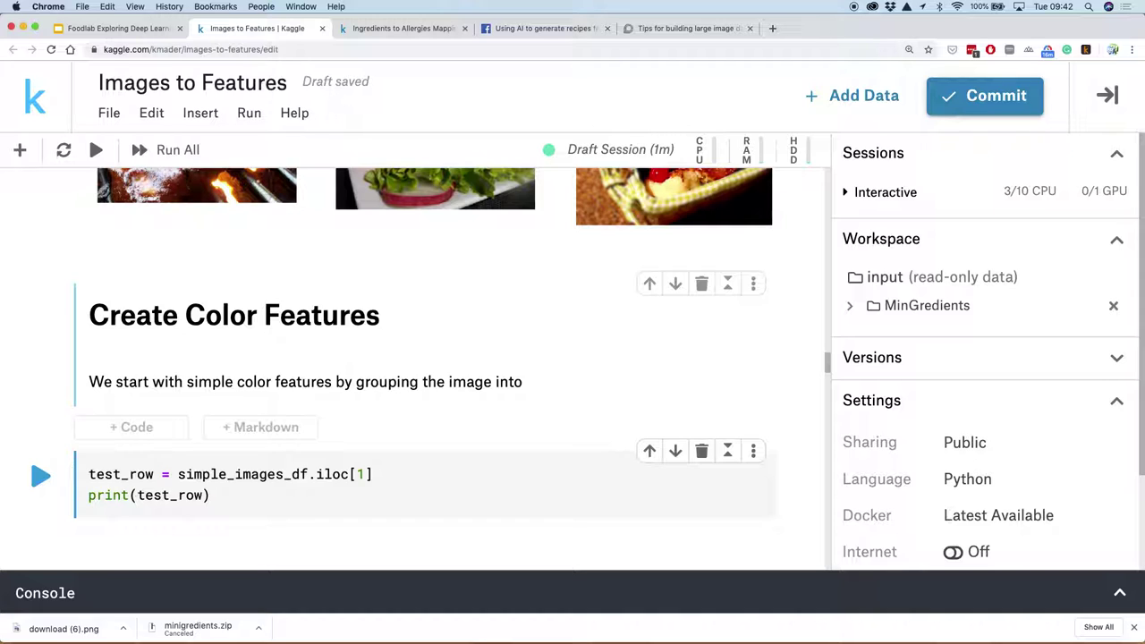
{"action": "scroll", "coordinate": [647, 422], "scroll_direction": "down", "scroll_amount": 3}
{"action": "left_click", "coordinate": [522, 346]}
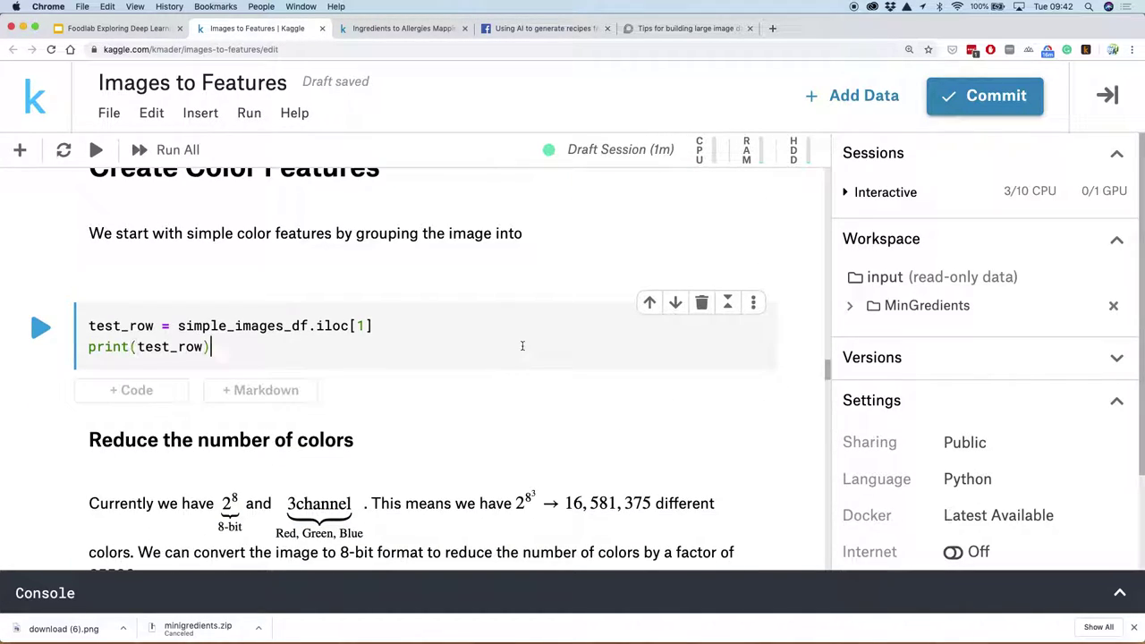
{"action": "key", "text": "shift+Return"}
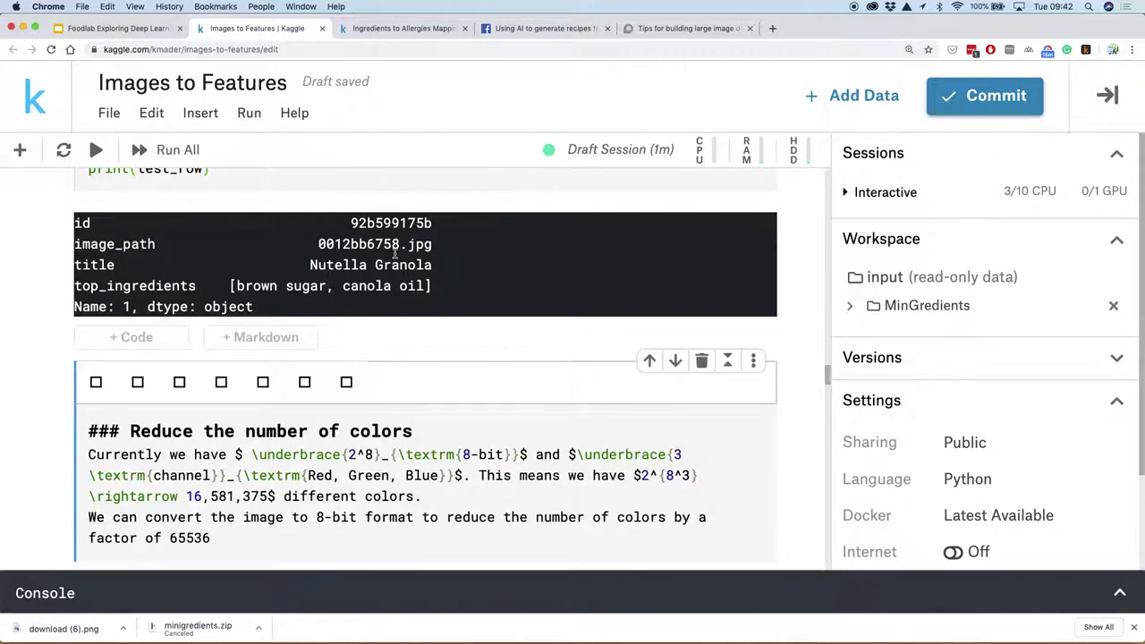
Step: Render the note on reducing the number of colors and run the cell converting the test image to the 8-bit WEB palette
{"action": "scroll", "coordinate": [376, 295], "scroll_direction": "down", "scroll_amount": 3}
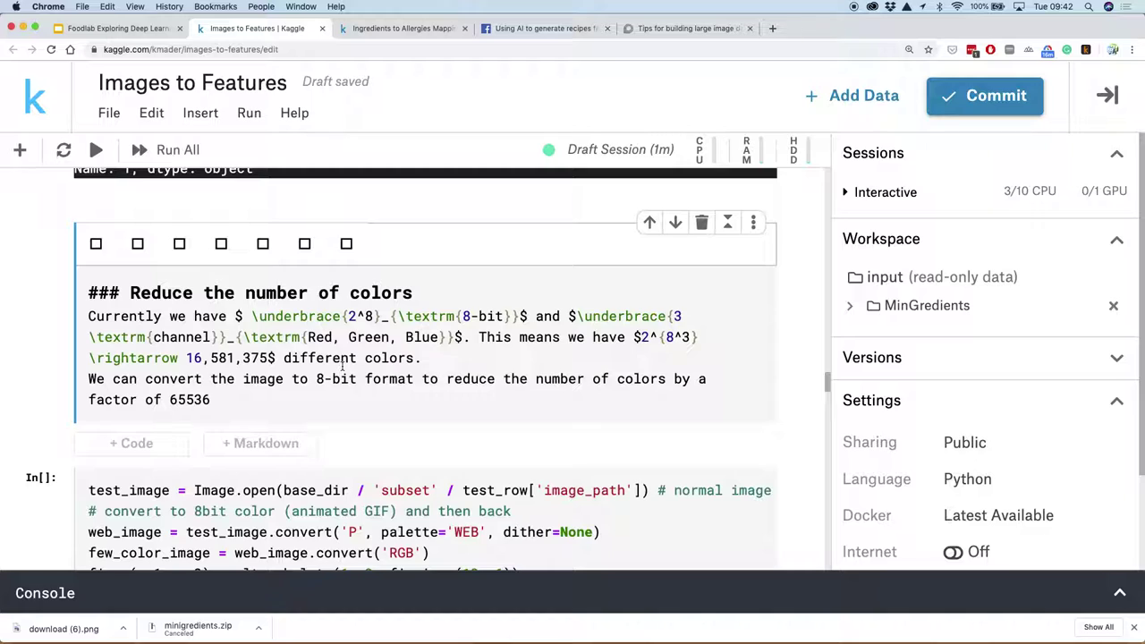
{"action": "key", "text": "shift+Return"}
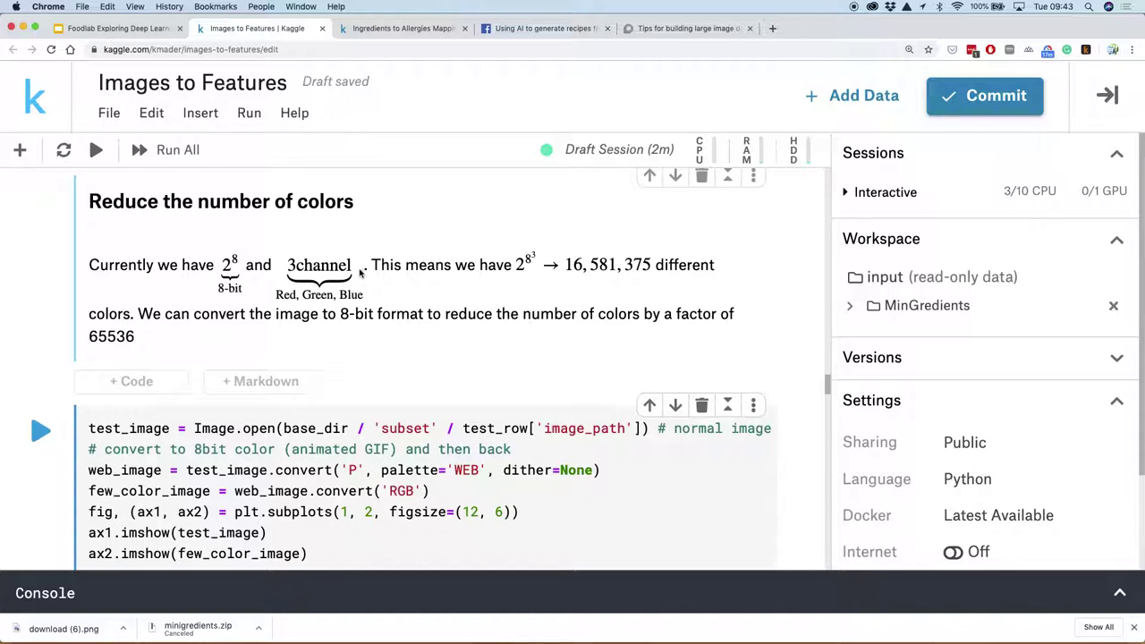
{"action": "scroll", "coordinate": [420, 385], "scroll_direction": "down", "scroll_amount": 5}
{"action": "left_click", "coordinate": [436, 356]}
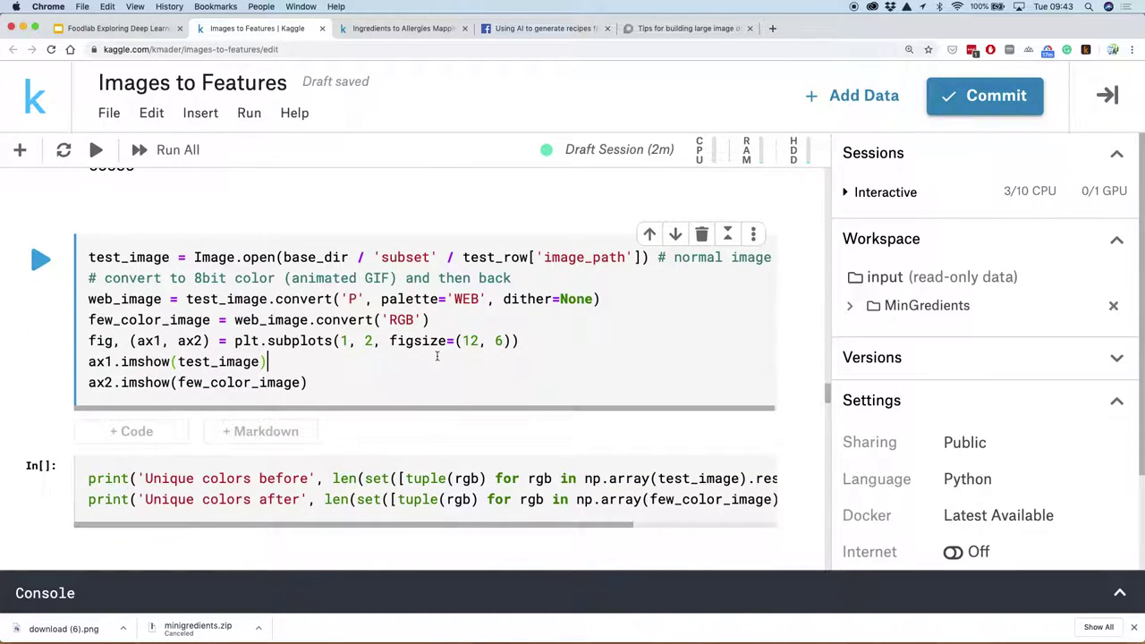
{"action": "left_click", "coordinate": [448, 301]}
{"action": "key", "text": "shift+Return"}
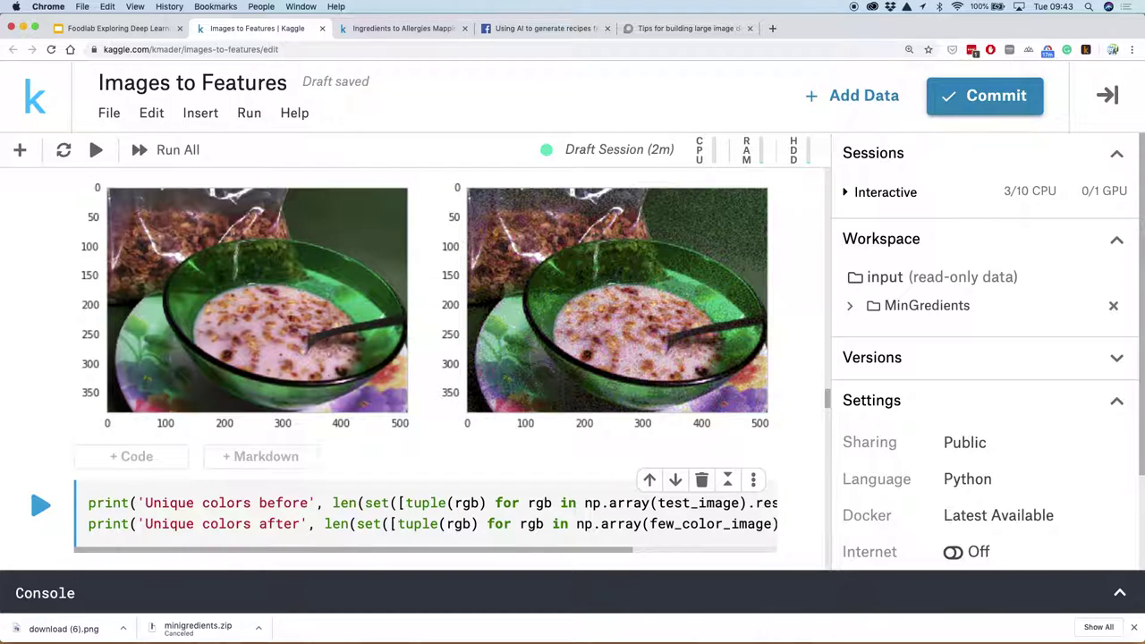
Step: Run the unique color count cell and the red, green and blue histogram cell, and compare both histograms with the test images
{"action": "scroll", "coordinate": [395, 307], "scroll_direction": "down", "scroll_amount": 5}
{"action": "key", "text": "shift+Return"}
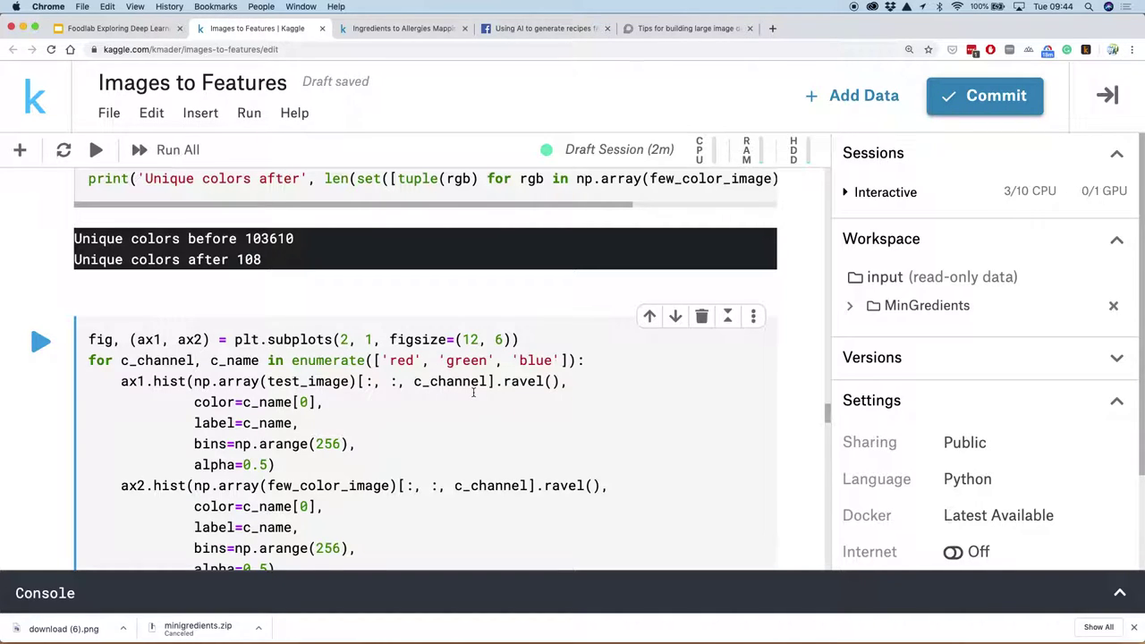
{"action": "key", "text": "shift+Return"}
{"action": "scroll", "coordinate": [487, 310], "scroll_direction": "down", "scroll_amount": 2}
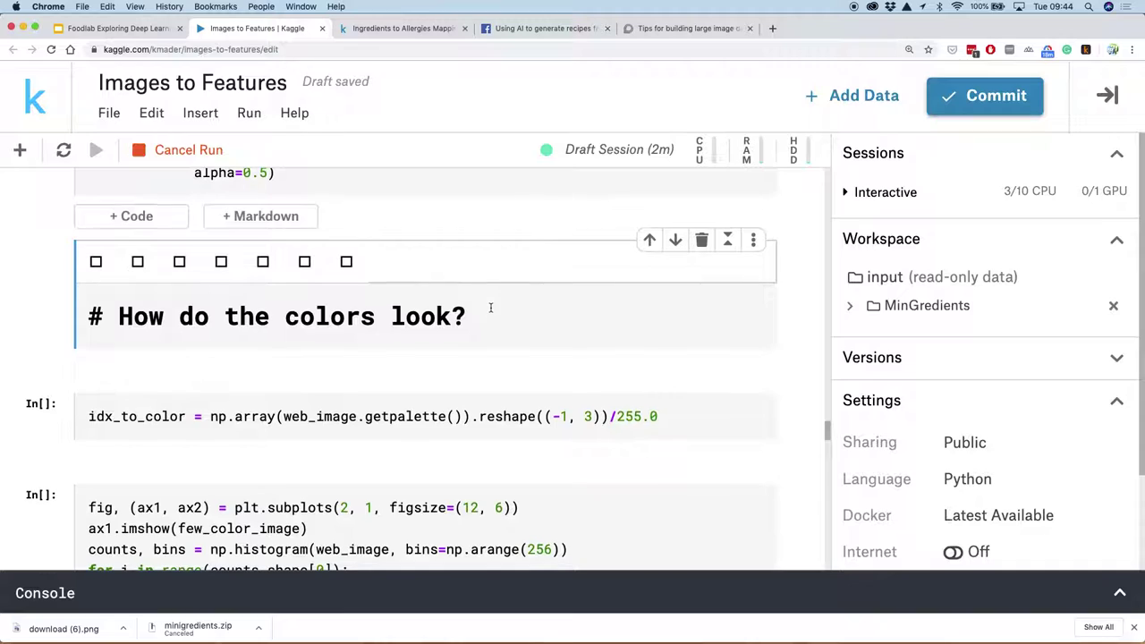
{"action": "scroll", "coordinate": [490, 308], "scroll_direction": "down", "scroll_amount": 1}
{"action": "scroll", "coordinate": [490, 310], "scroll_direction": "up", "scroll_amount": 3}
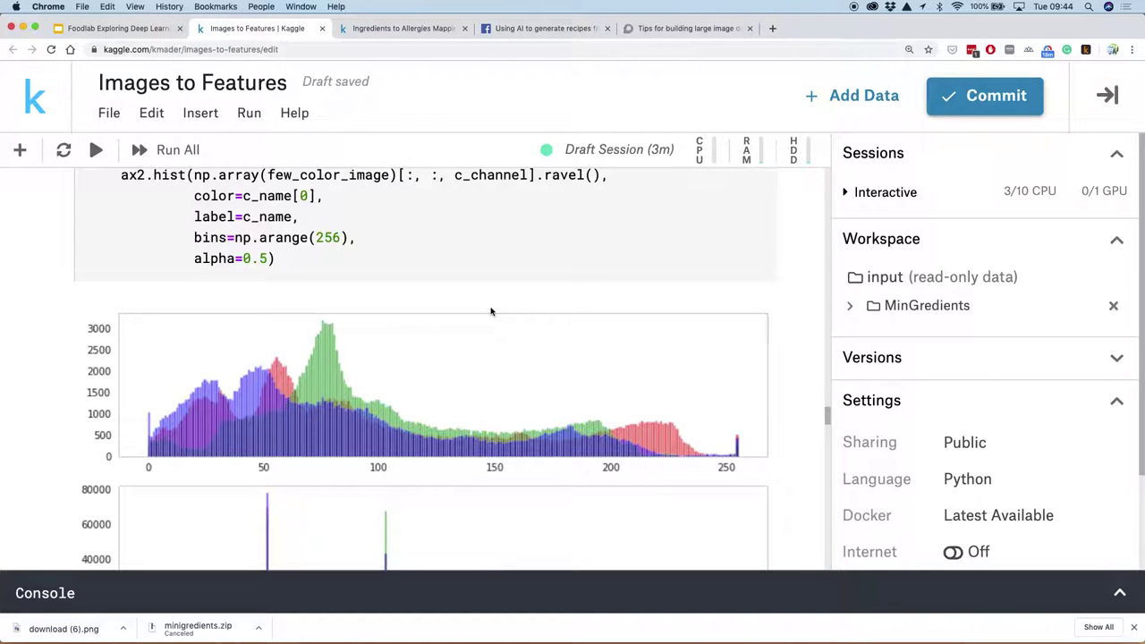
{"action": "scroll", "coordinate": [490, 311], "scroll_direction": "down", "scroll_amount": 5}
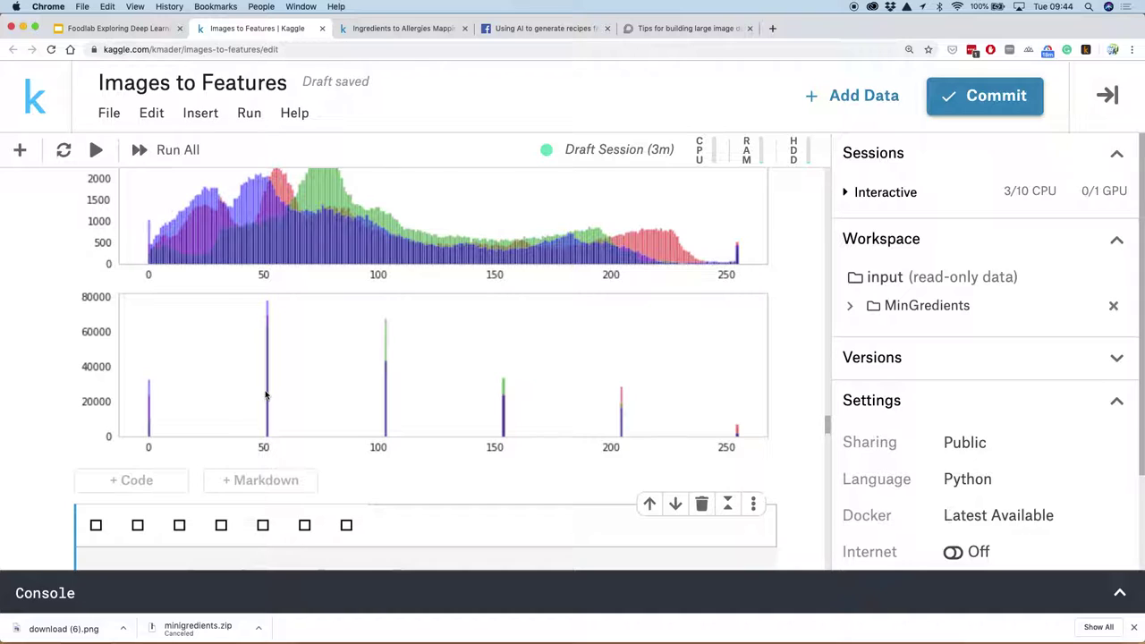
{"action": "scroll", "coordinate": [266, 394], "scroll_direction": "up", "scroll_amount": 10}
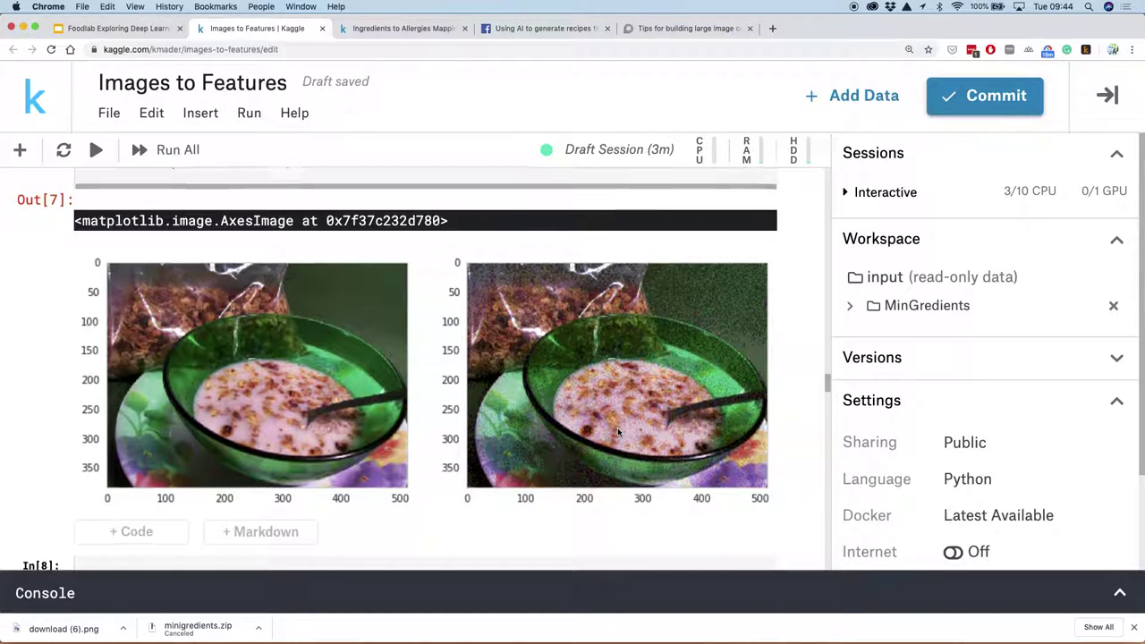
Step: Run the idx_to_color palette cell and the cell plotting the reduced image with its log-scaled pixel count per color id
{"action": "scroll", "coordinate": [617, 432], "scroll_direction": "down", "scroll_amount": 10}
{"action": "scroll", "coordinate": [617, 432], "scroll_direction": "down", "scroll_amount": 5}
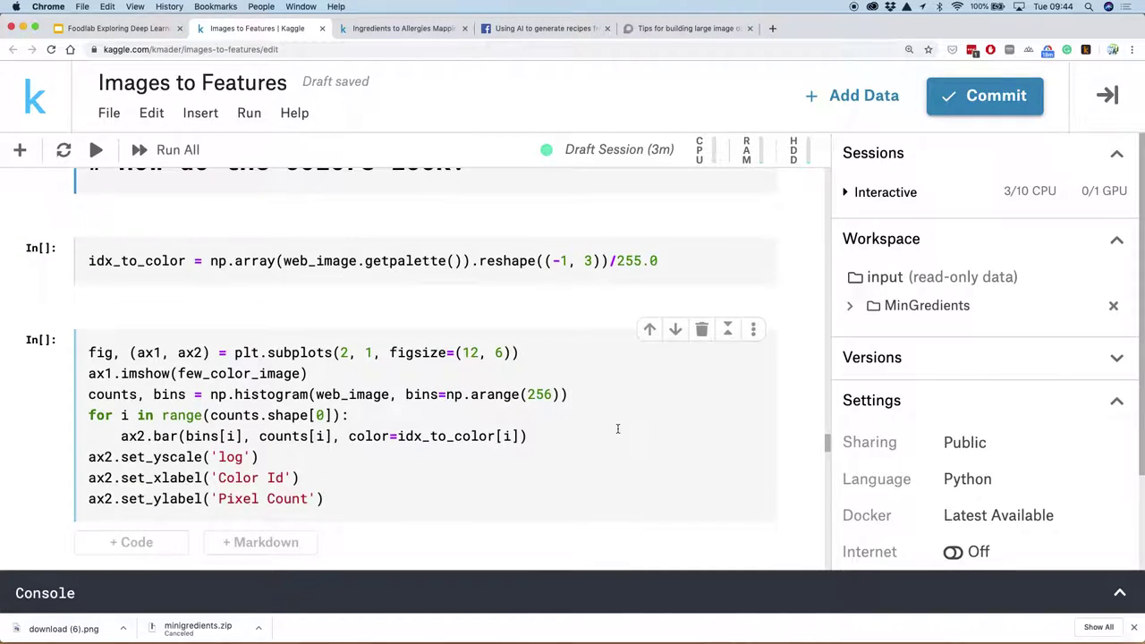
{"action": "left_click", "coordinate": [647, 267]}
{"action": "key", "text": "shift+Return"}
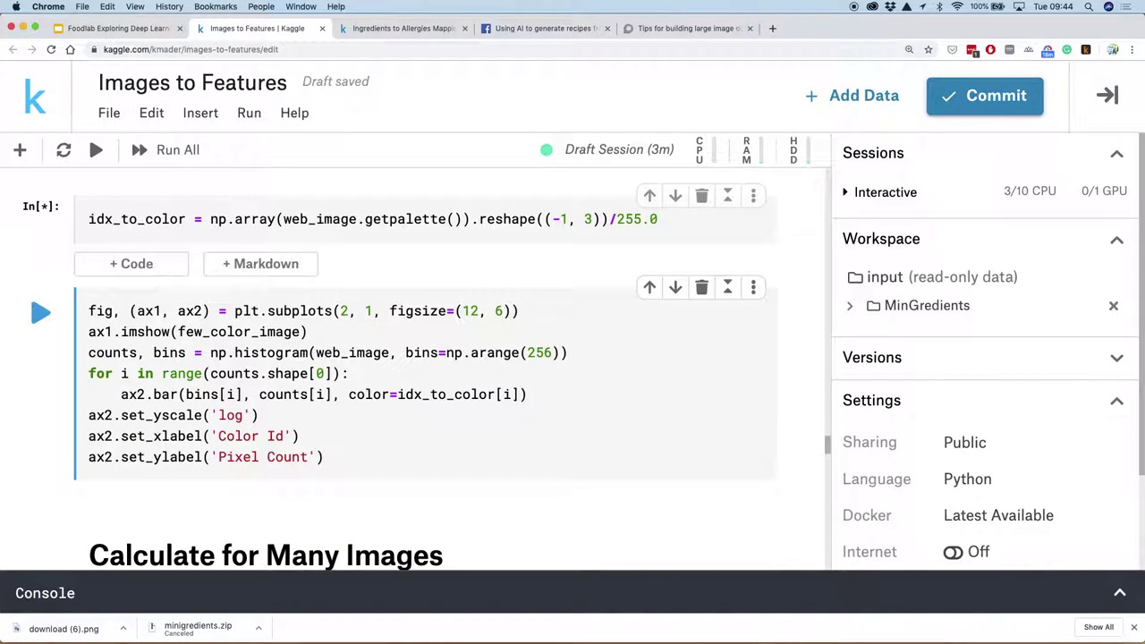
{"action": "key", "text": "shift+Return"}
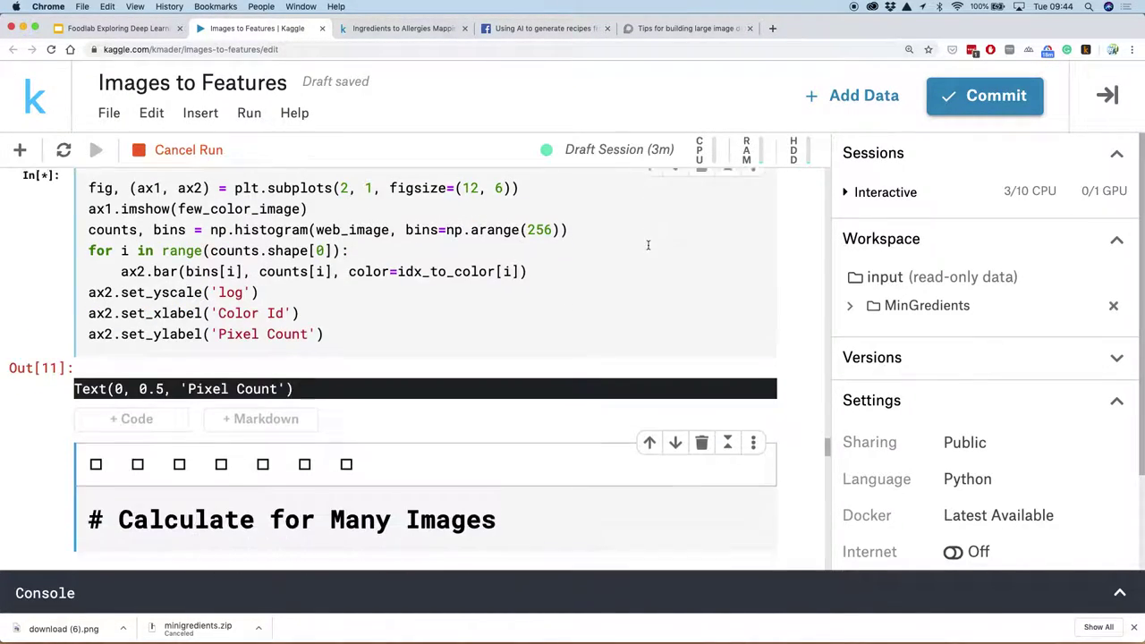
{"action": "scroll", "coordinate": [565, 308], "scroll_direction": "down", "scroll_amount": 2}
{"action": "scroll", "coordinate": [565, 307], "scroll_direction": "down", "scroll_amount": 3}
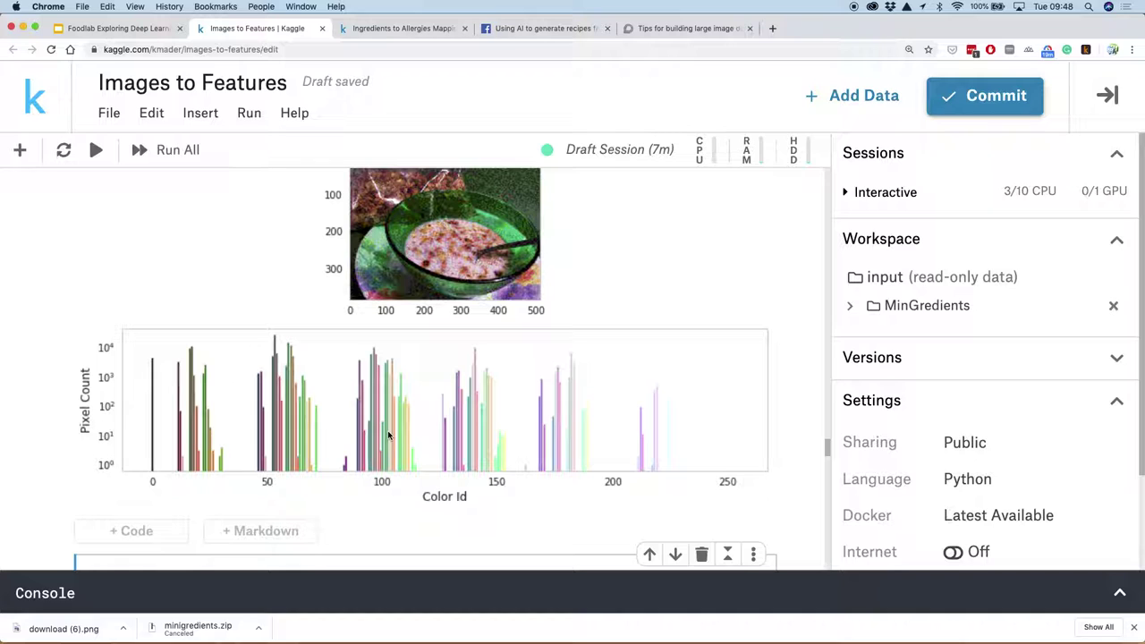
Step: Render the Calculate for Many Images heading and run the cell defining the color_count_feature function
{"action": "scroll", "coordinate": [474, 371], "scroll_direction": "down", "scroll_amount": 3}
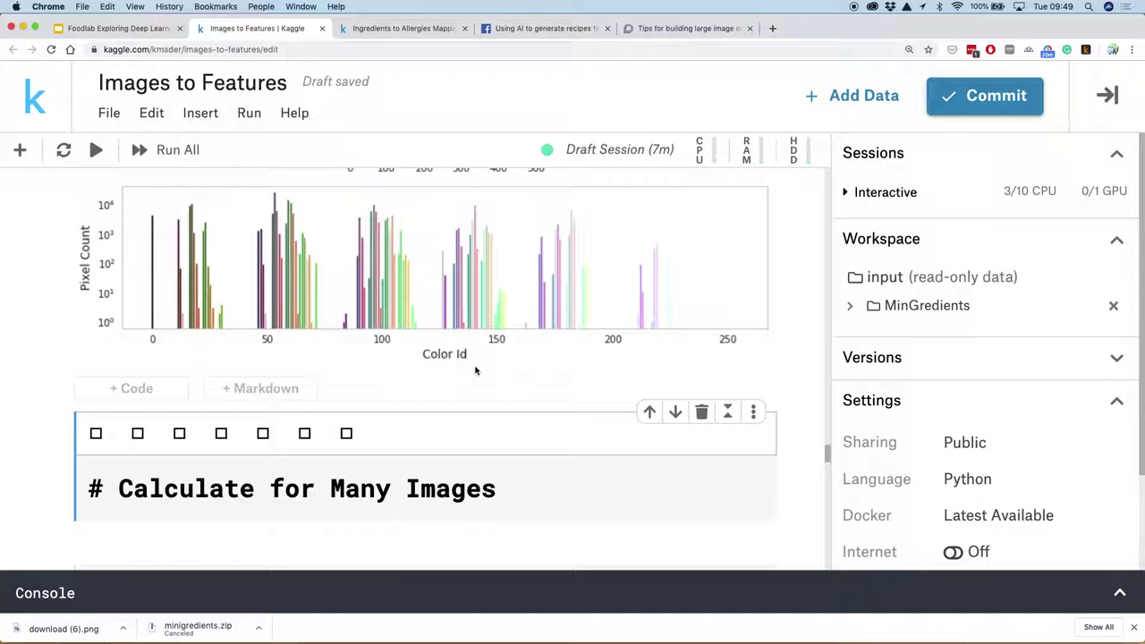
{"action": "scroll", "coordinate": [476, 371], "scroll_direction": "down", "scroll_amount": 5}
{"action": "key", "text": "shift+Return"}
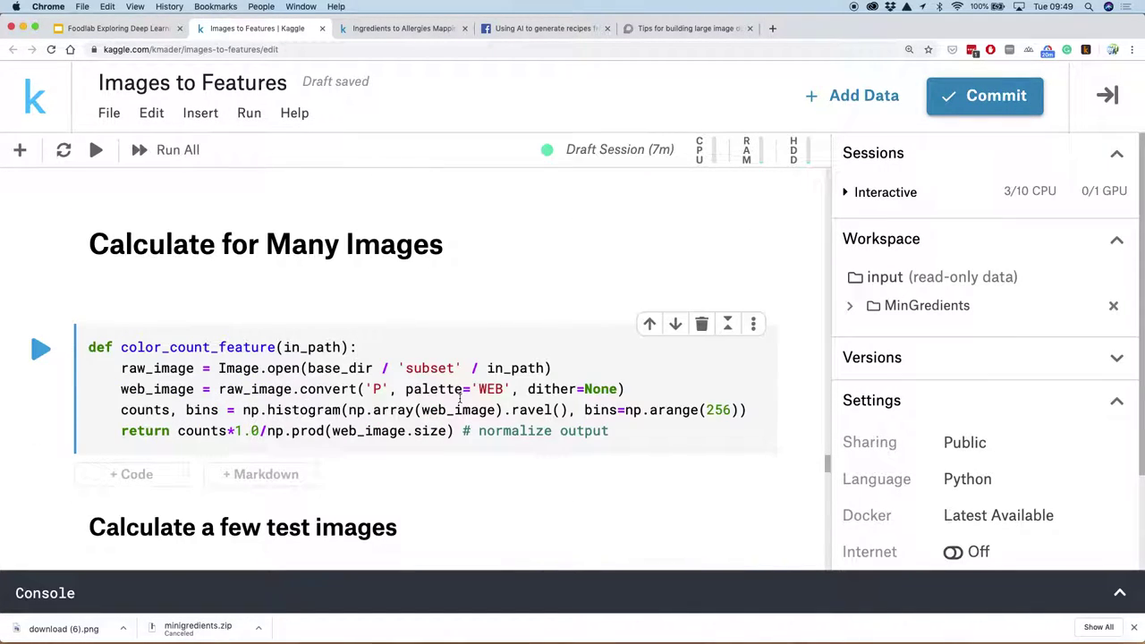
{"action": "key", "text": "shift+Return"}
Step: Render the Calculate a few test images heading and run the timed cell computing color features for 100 sampled images
{"action": "scroll", "coordinate": [460, 398], "scroll_direction": "down", "scroll_amount": 5}
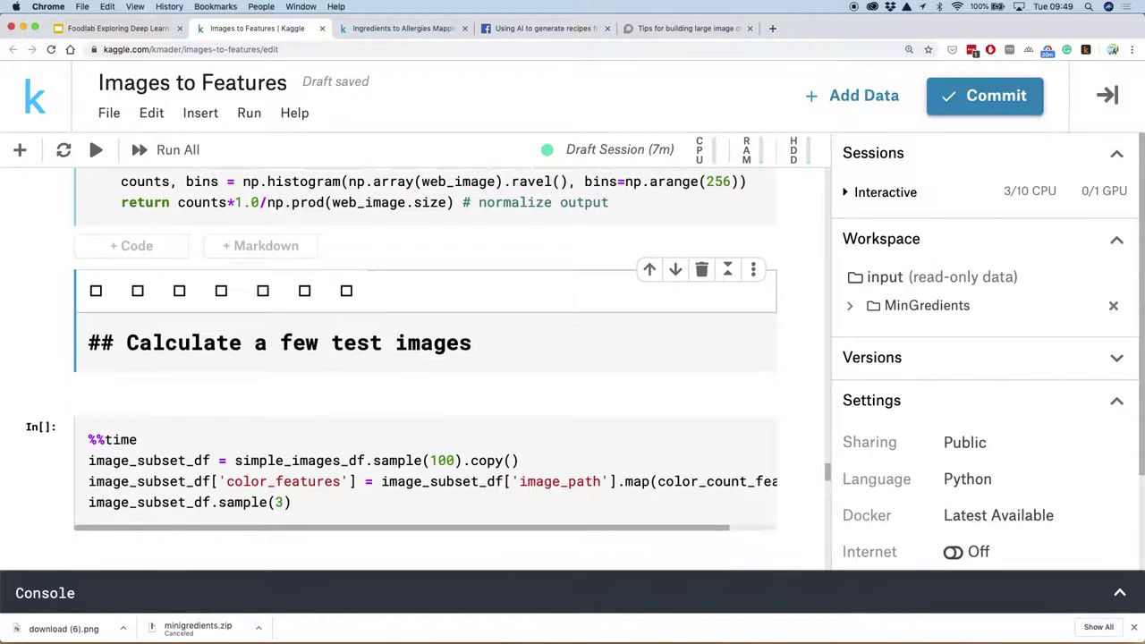
{"action": "key", "text": "shift+Return"}
{"action": "key", "text": "shift+Return"}
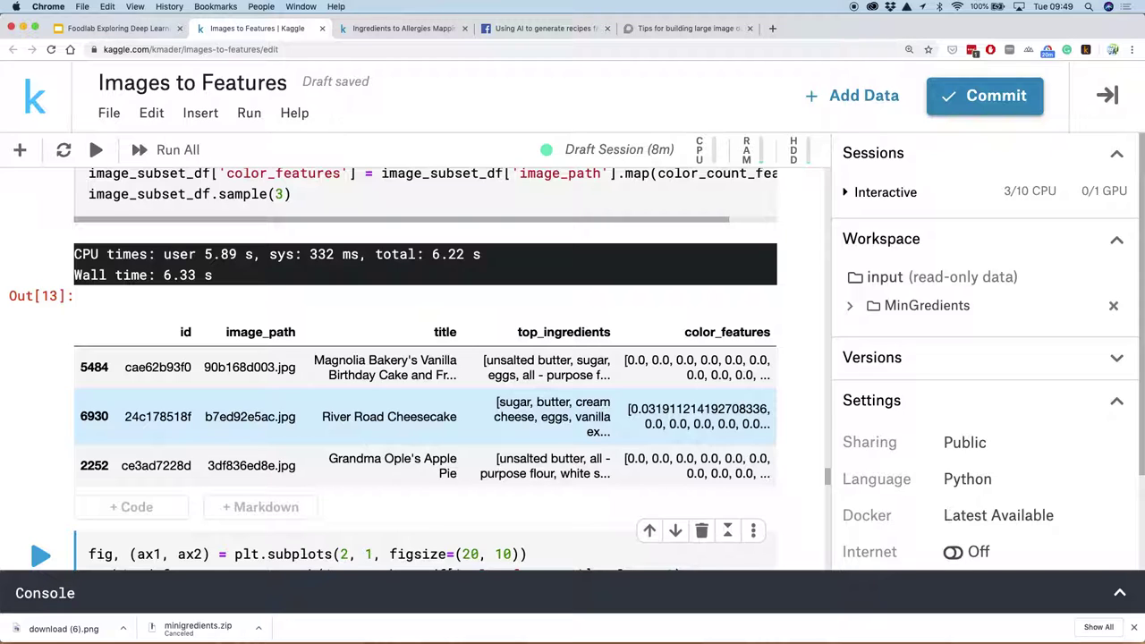
{"action": "scroll", "coordinate": [524, 372], "scroll_direction": "down", "scroll_amount": 5}
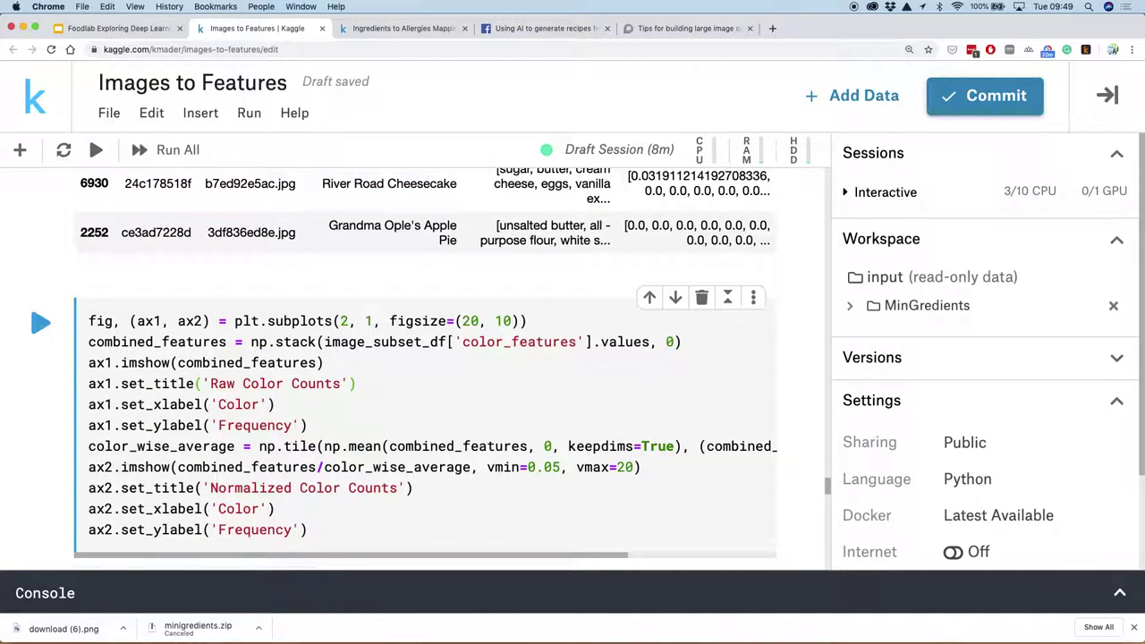
Step: Run the cell plotting the raw and normalized color counts and review both plots
{"action": "key", "text": "shift+Return"}
{"action": "scroll", "coordinate": [515, 332], "scroll_direction": "down", "scroll_amount": 4}
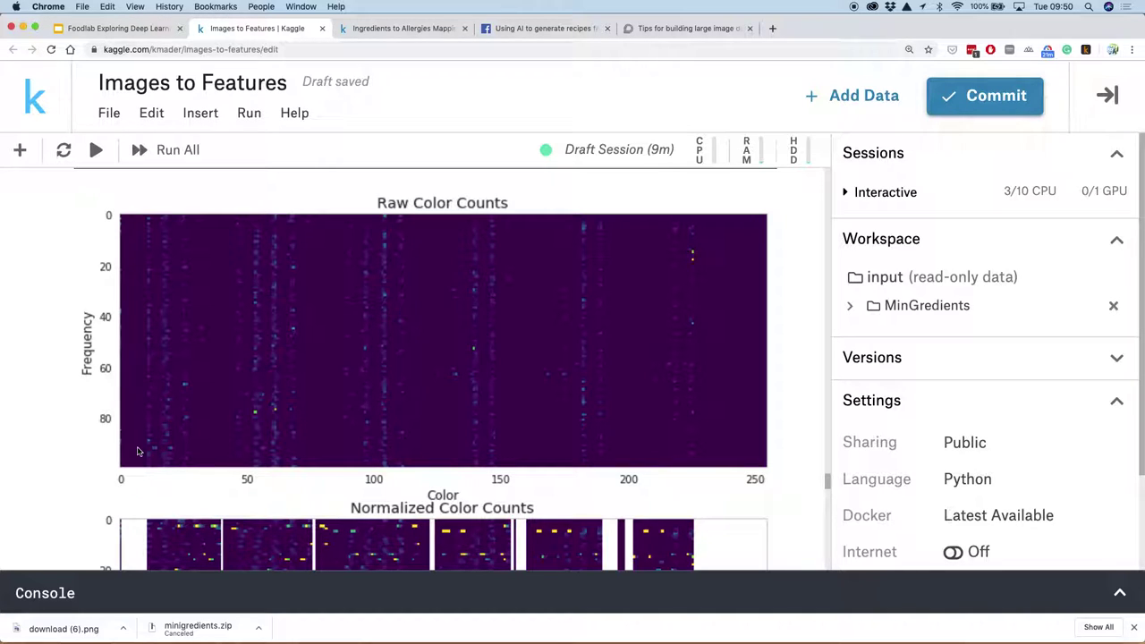
{"action": "scroll", "coordinate": [139, 450], "scroll_direction": "down", "scroll_amount": 10}
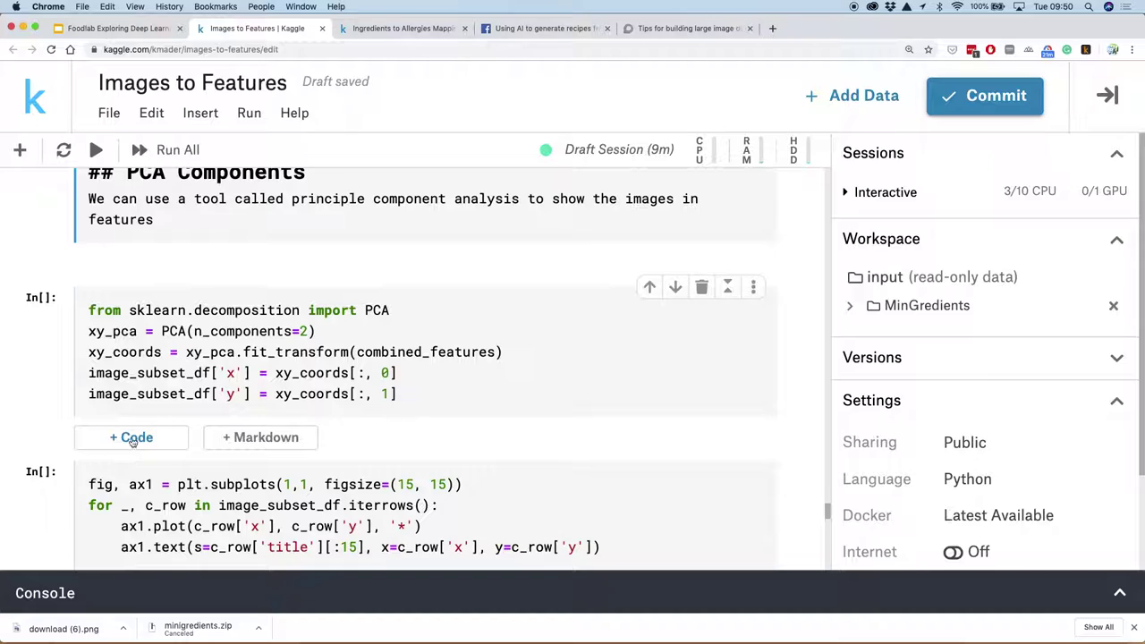
Step: Run the two-component PCA cell and the cell plotting recipe titles at their PCA coordinates, and inspect the scatter plot
{"action": "left_click_drag", "start_coordinate": [301, 331], "coordinate": [302, 328]}
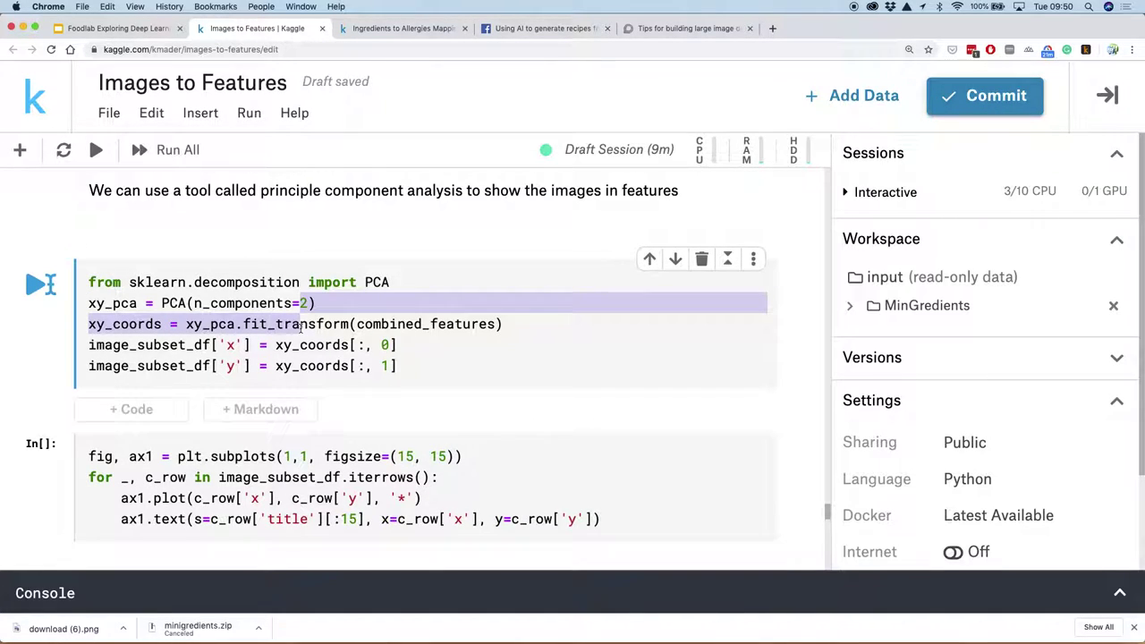
{"action": "key", "text": "shift+Return"}
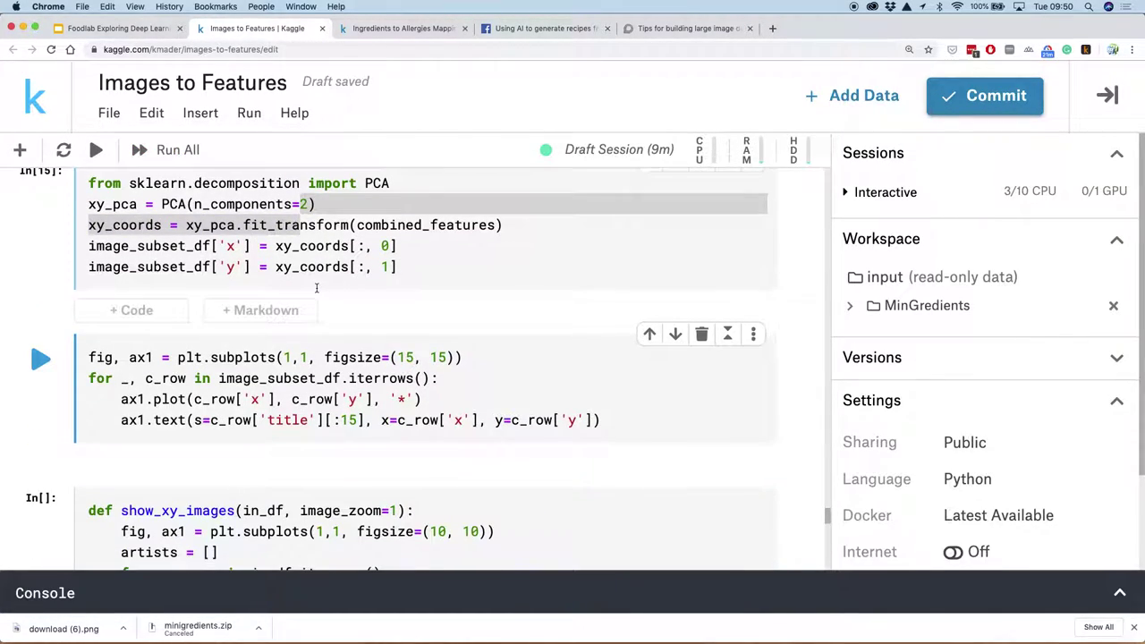
{"action": "key", "text": "shift+Return"}
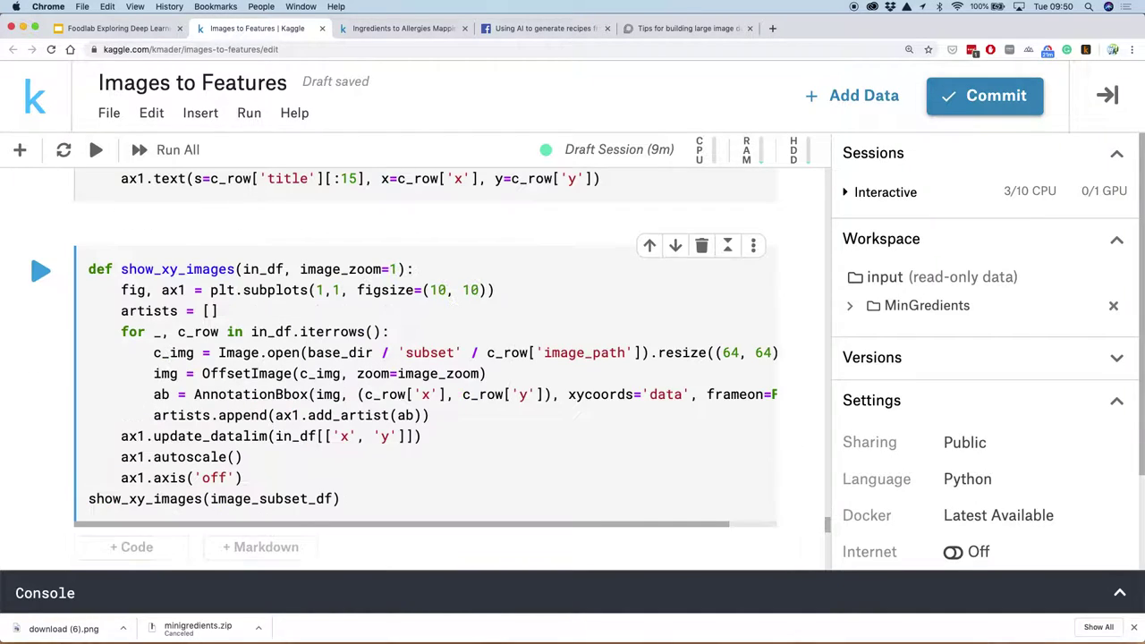
{"action": "scroll", "coordinate": [672, 354], "scroll_direction": "up", "scroll_amount": 5}
{"action": "scroll", "coordinate": [672, 354], "scroll_direction": "down", "scroll_amount": 5}
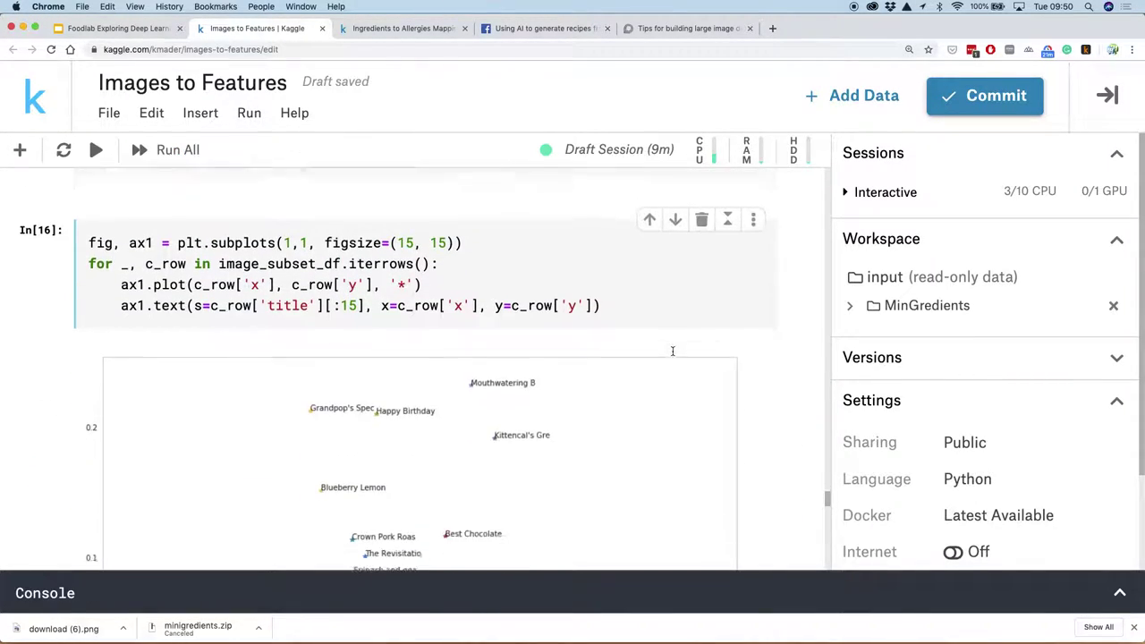
{"action": "scroll", "coordinate": [672, 355], "scroll_direction": "down", "scroll_amount": 2}
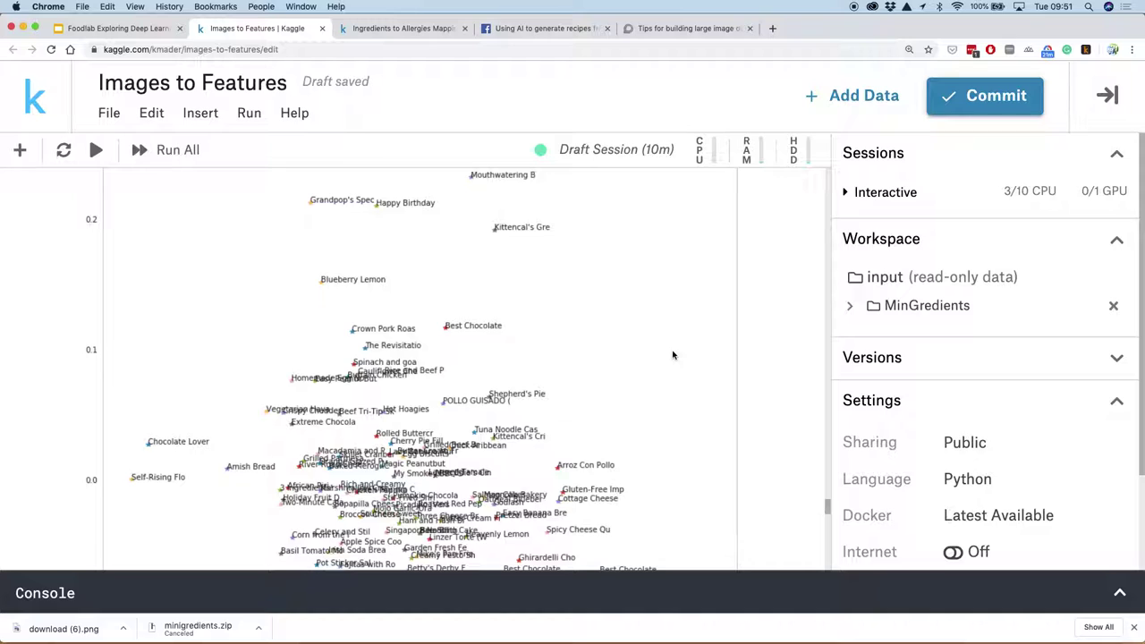
Step: Run the cell defining show_xy_images to plot the recipe images at their PCA coordinates, and examine how the images group
{"action": "scroll", "coordinate": [673, 355], "scroll_direction": "down", "scroll_amount": 10}
{"action": "left_click", "coordinate": [565, 412]}
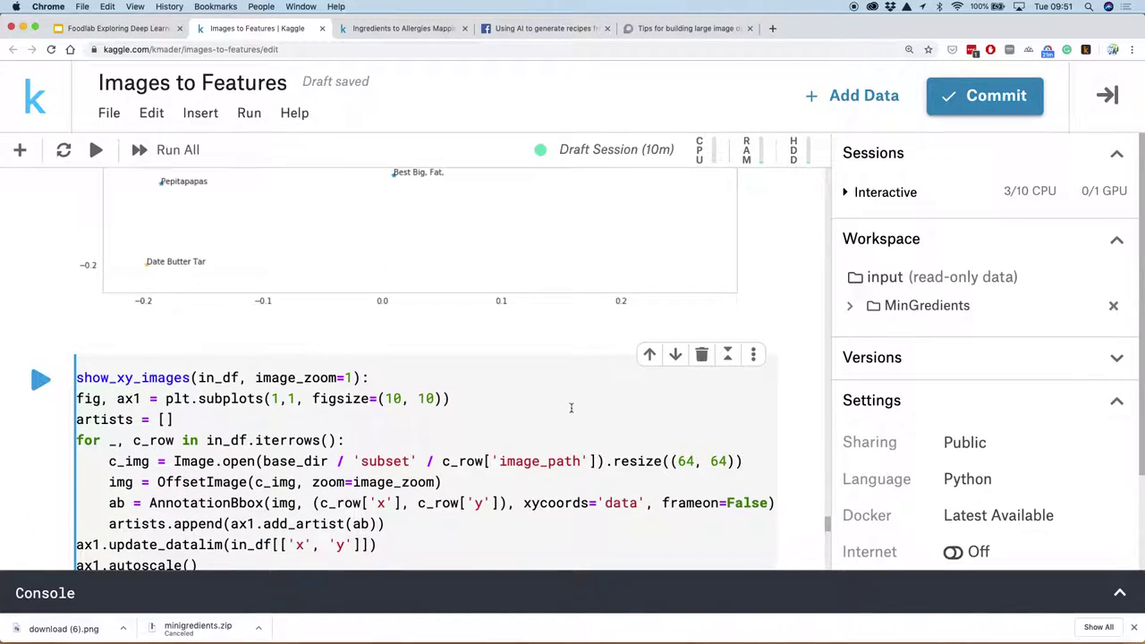
{"action": "key", "text": "shift+Return"}
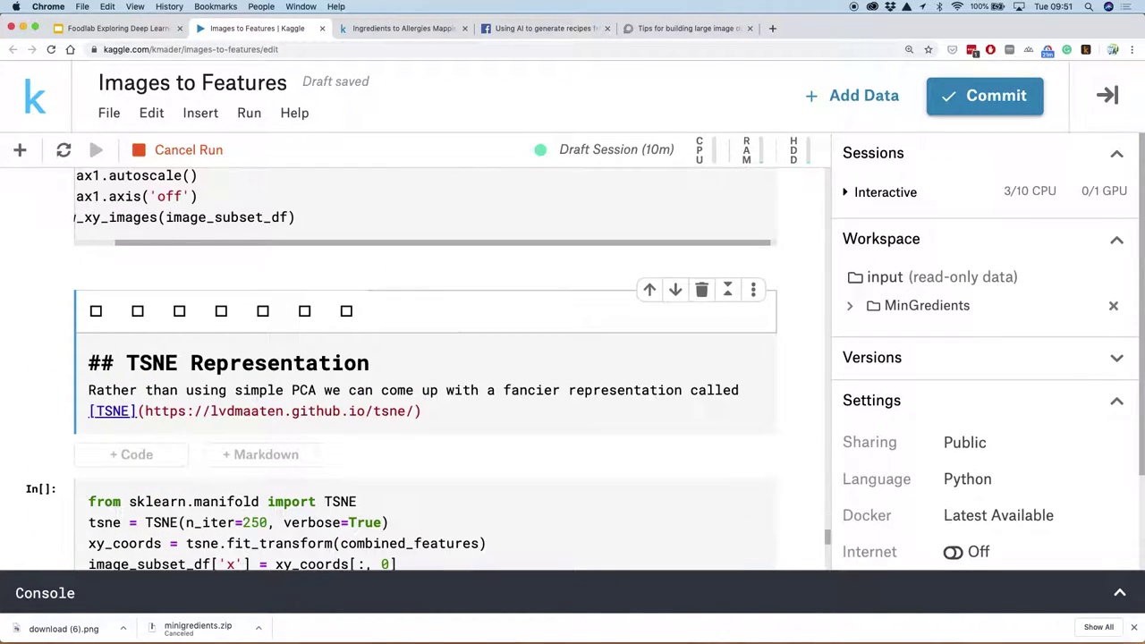
{"action": "scroll", "coordinate": [530, 352], "scroll_direction": "up", "scroll_amount": 3}
{"action": "scroll", "coordinate": [520, 346], "scroll_direction": "down", "scroll_amount": 2}
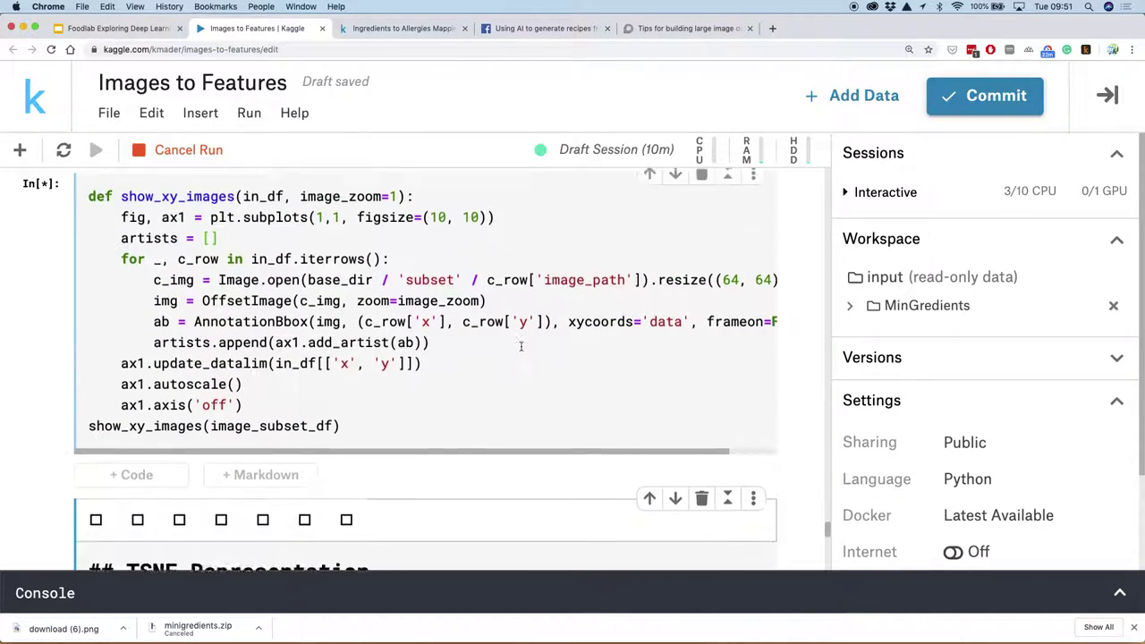
{"action": "scroll", "coordinate": [520, 346], "scroll_direction": "down", "scroll_amount": 5}
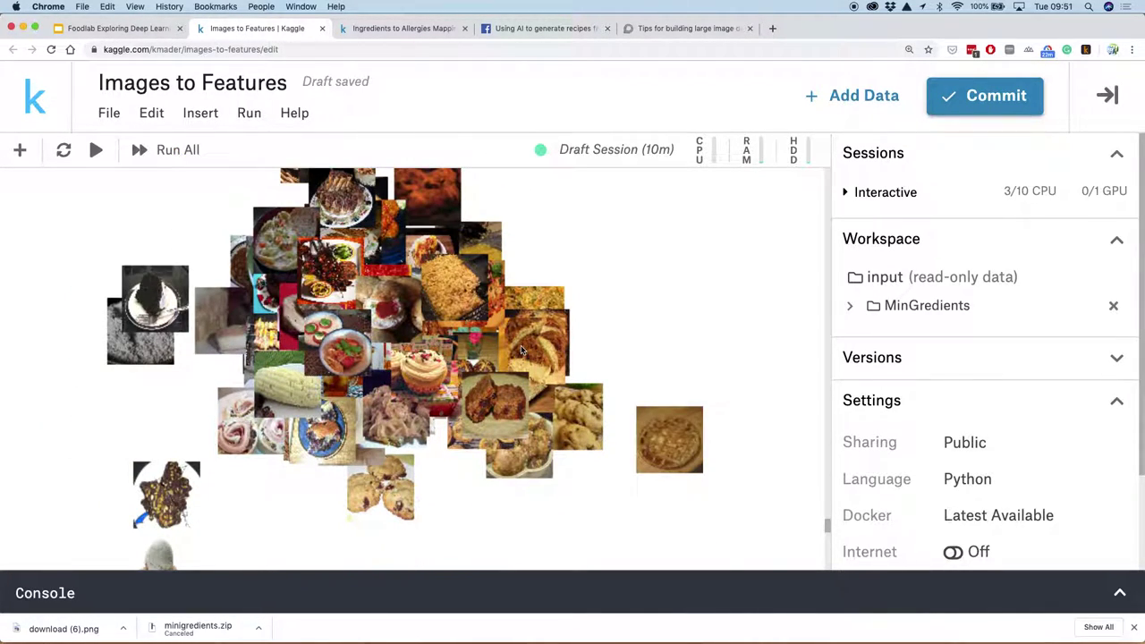
{"action": "scroll", "coordinate": [522, 350], "scroll_direction": "down", "scroll_amount": 2}
{"action": "scroll", "coordinate": [521, 350], "scroll_direction": "up", "scroll_amount": 2}
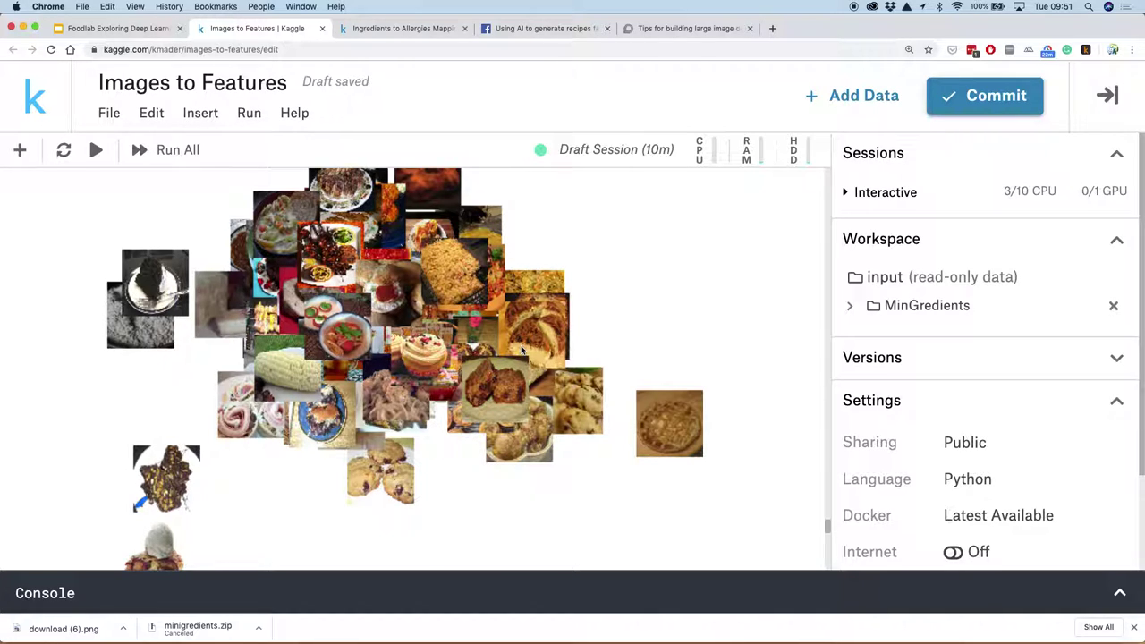
{"action": "scroll", "coordinate": [522, 351], "scroll_direction": "up", "scroll_amount": 5}
{"action": "scroll", "coordinate": [523, 351], "scroll_direction": "down", "scroll_amount": 2}
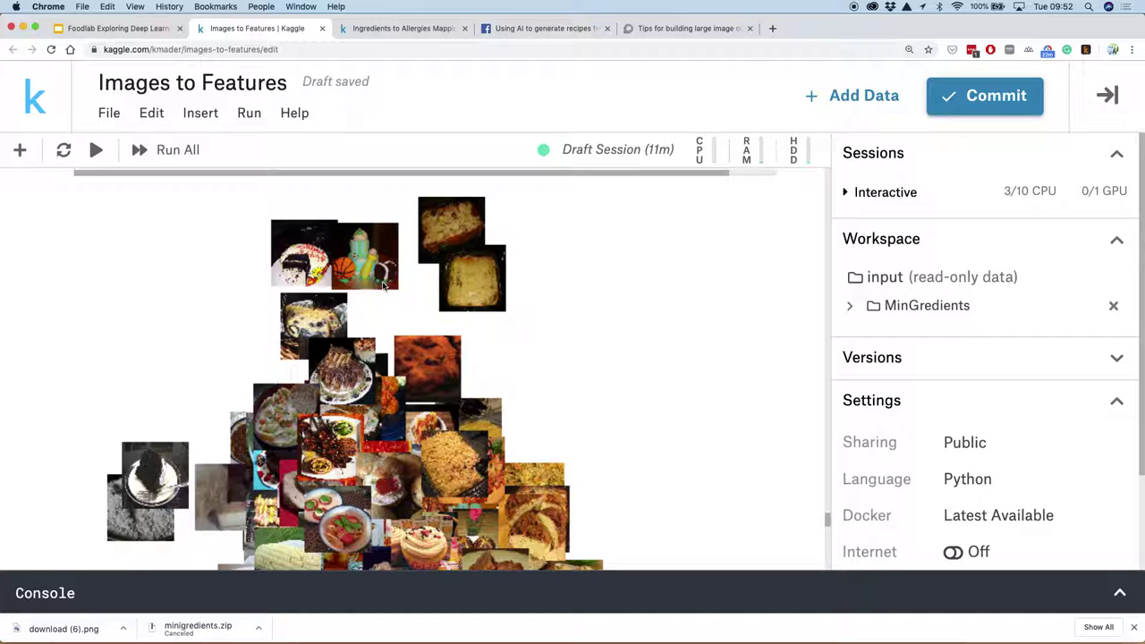
Step: Render the TSNE Representation heading, run the TSNE cell with 250 iterations, and plot the recipe images at the TSNE coordinates
{"action": "scroll", "coordinate": [382, 284], "scroll_direction": "down", "scroll_amount": 10}
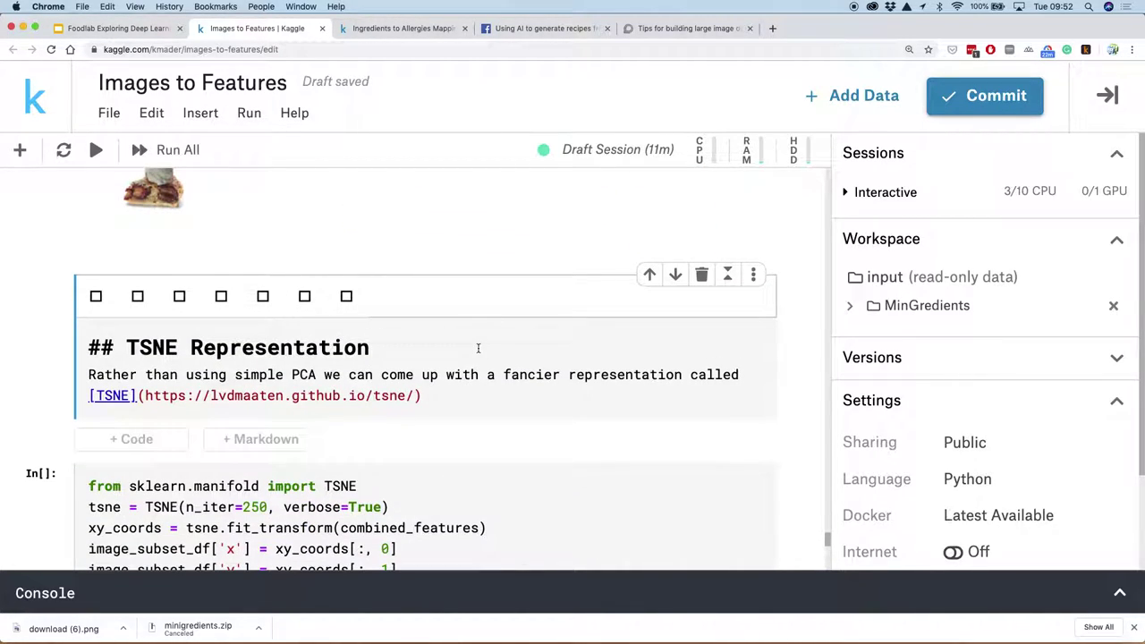
{"action": "key", "text": "shift+Return"}
{"action": "left_click", "coordinate": [505, 434]}
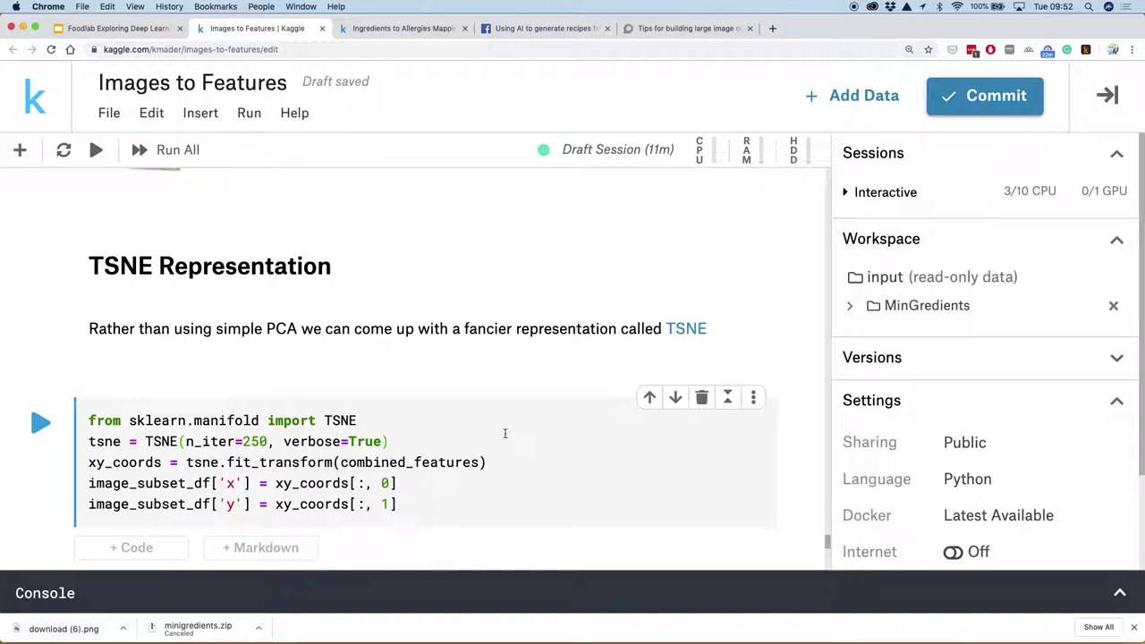
{"action": "key", "text": "shift+Return"}
{"action": "key", "text": "shift+Return"}
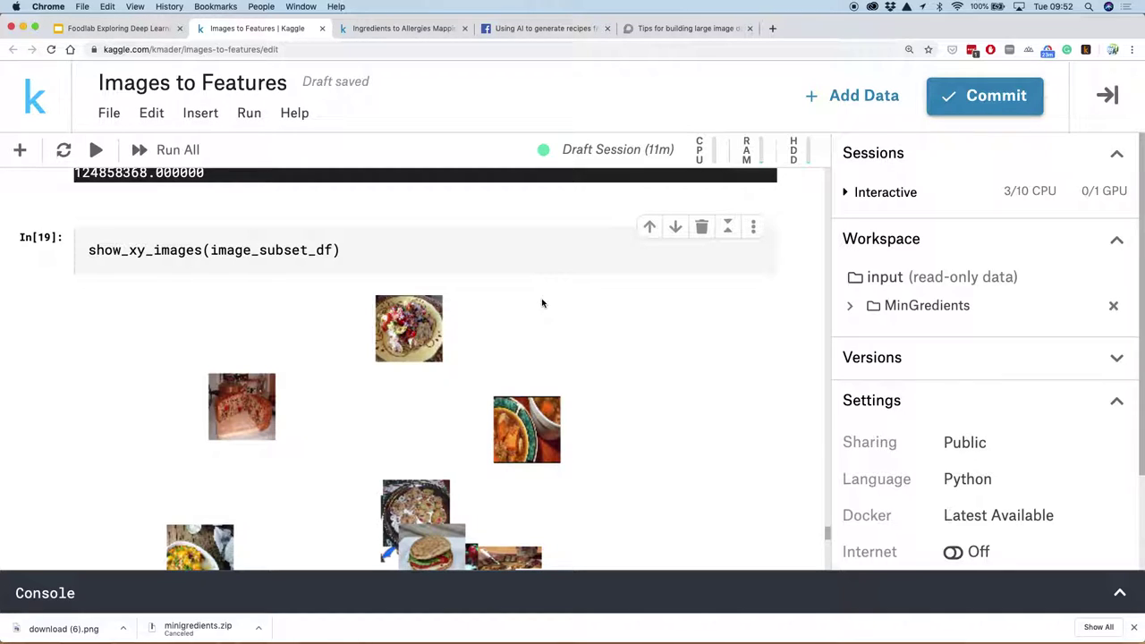
{"action": "scroll", "coordinate": [541, 303], "scroll_direction": "down", "scroll_amount": 5}
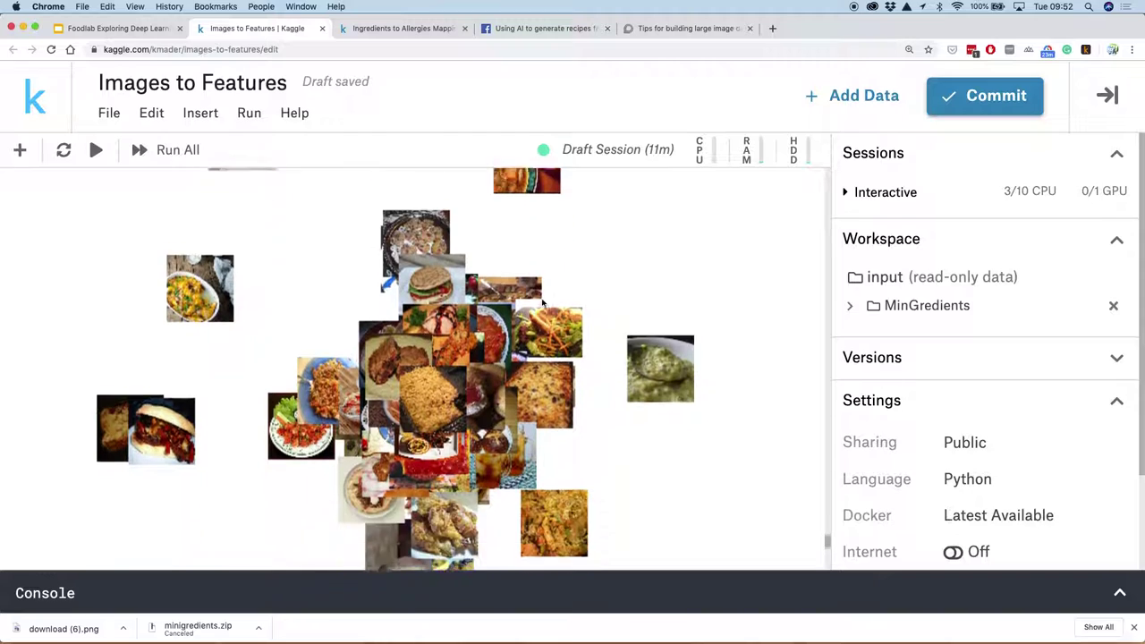
{"action": "scroll", "coordinate": [541, 303], "scroll_direction": "up", "scroll_amount": 1}
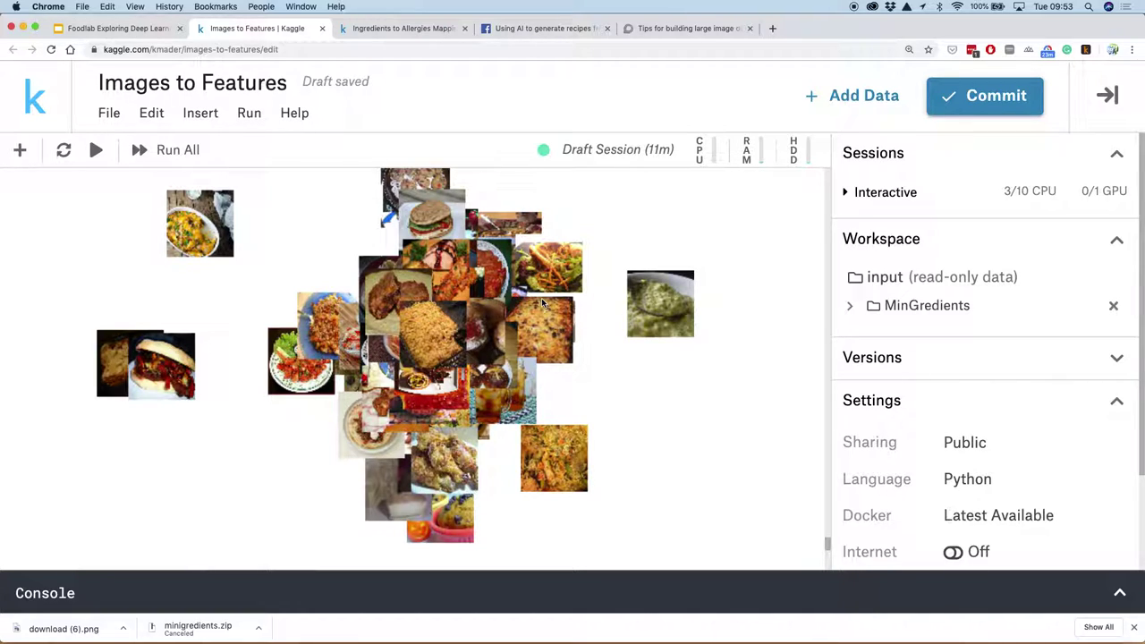
Step: Search Google for "tsne mnist" in a new browser tab
{"action": "key", "text": "ctrl+t"}
{"action": "type", "text": "ts"}
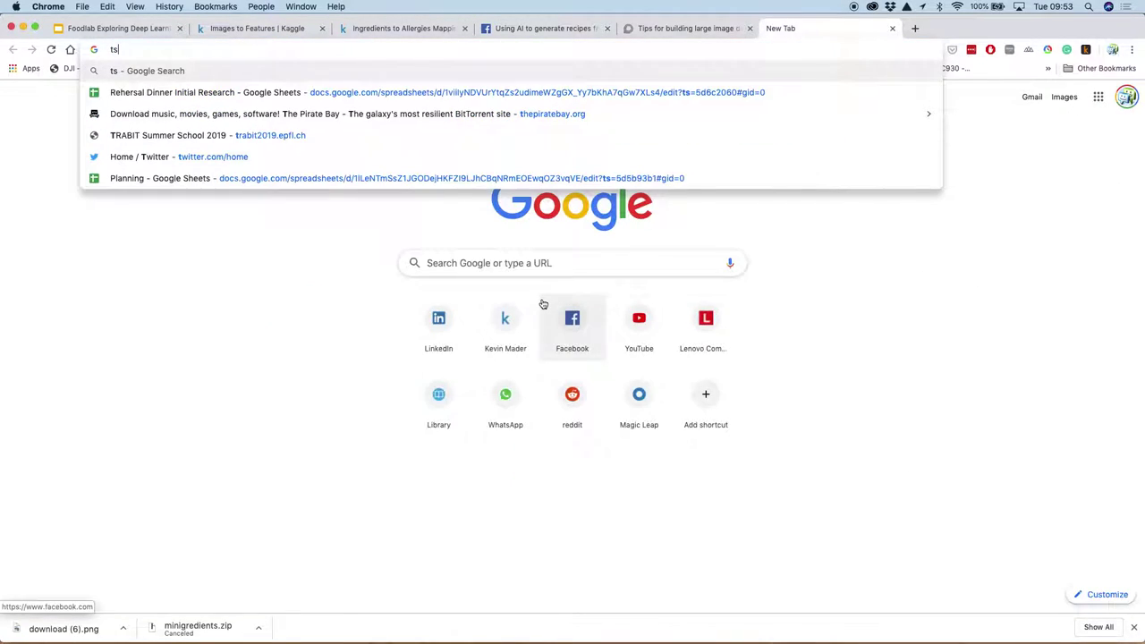
{"action": "type", "text": "ne mnist"}
{"action": "key", "text": "Return"}
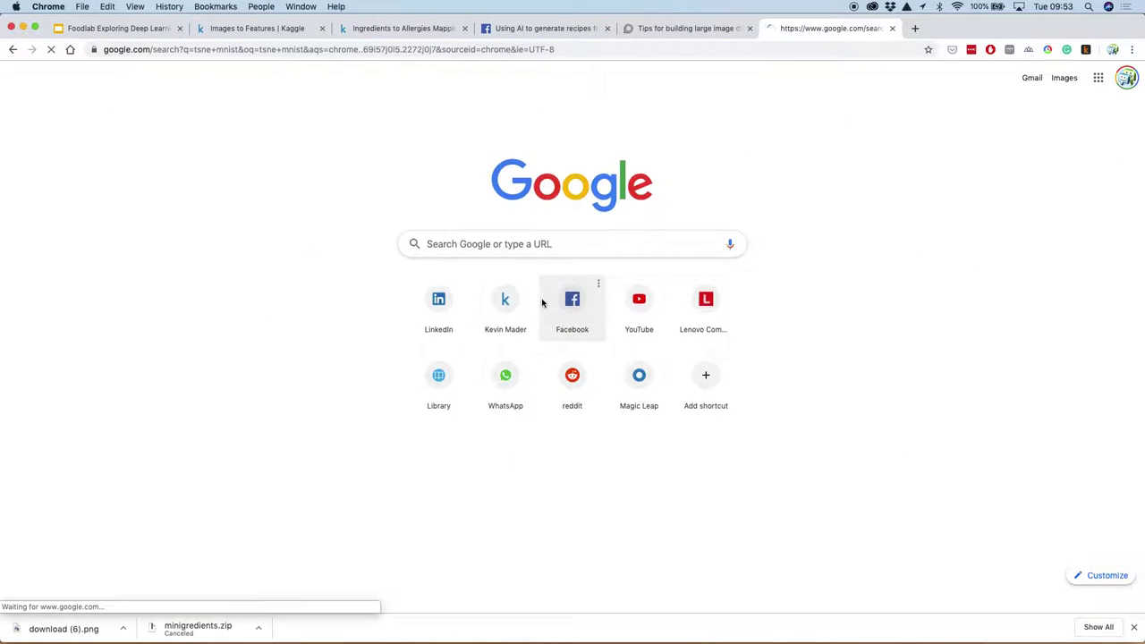
Step: Compare the nlml "In Raw Numpy: t-SNE" image with the Towards Data Science t-SNE digits plot in the image results
{"action": "left_click", "coordinate": [154, 219]}
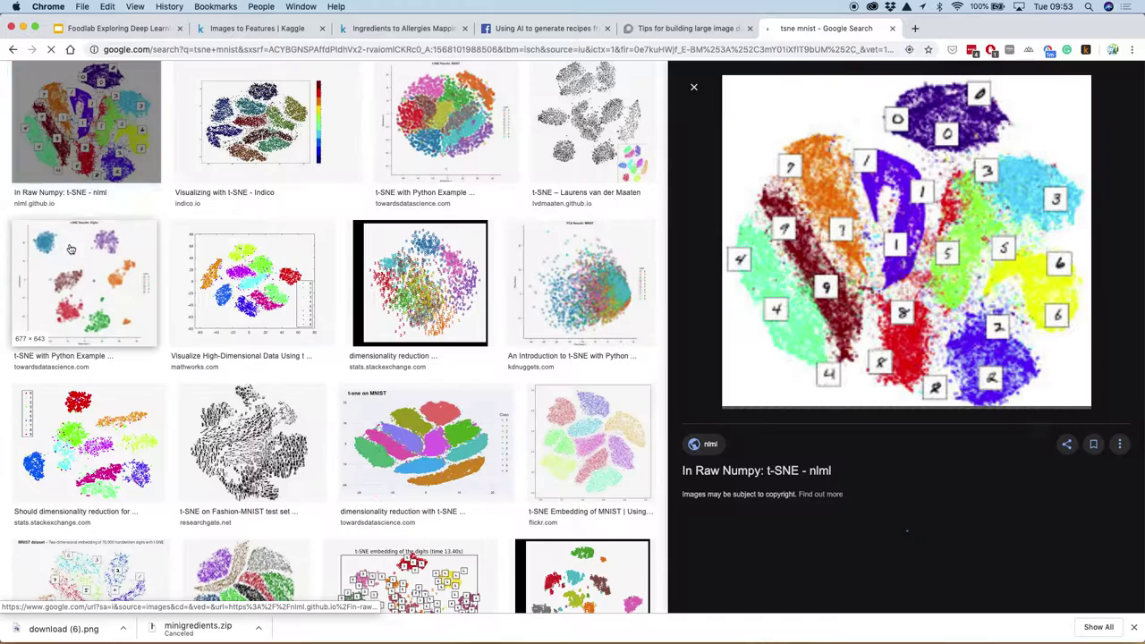
{"action": "left_click", "coordinate": [70, 249]}
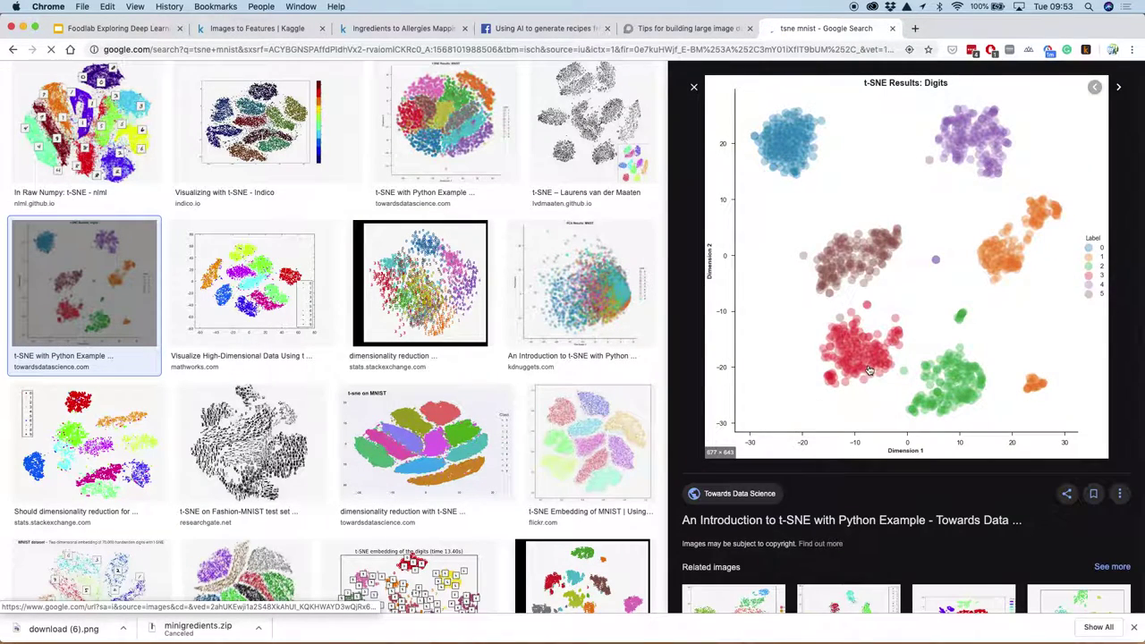
{"action": "left_click", "coordinate": [134, 141]}
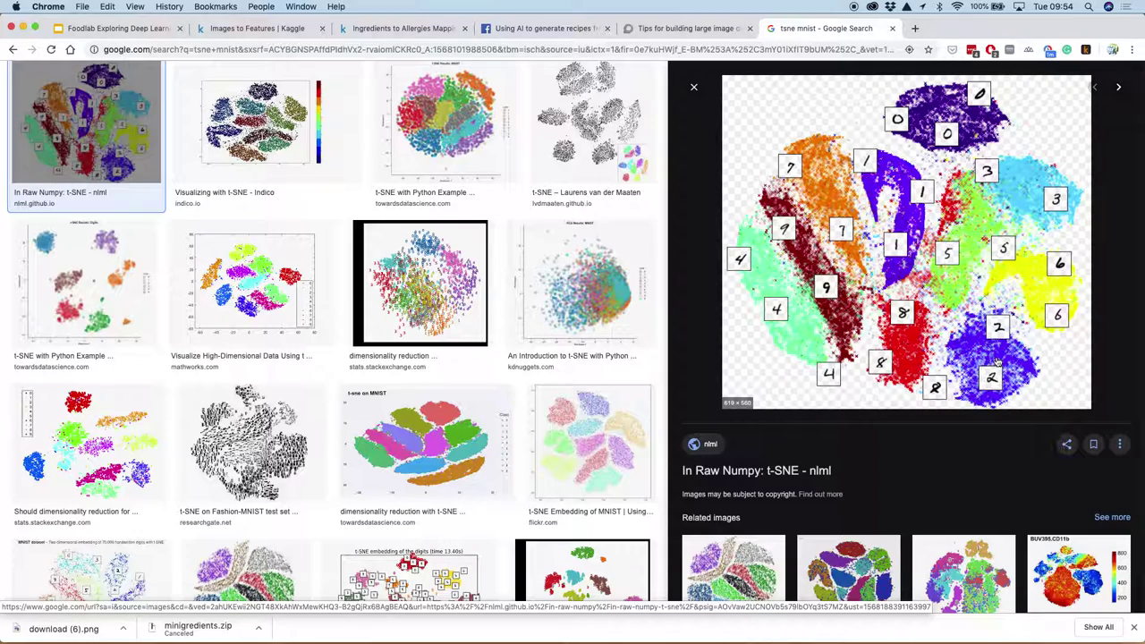
Step: Close the search tab and re-examine the TSNE image plot in the Images to Features notebook
{"action": "left_click", "coordinate": [892, 27]}
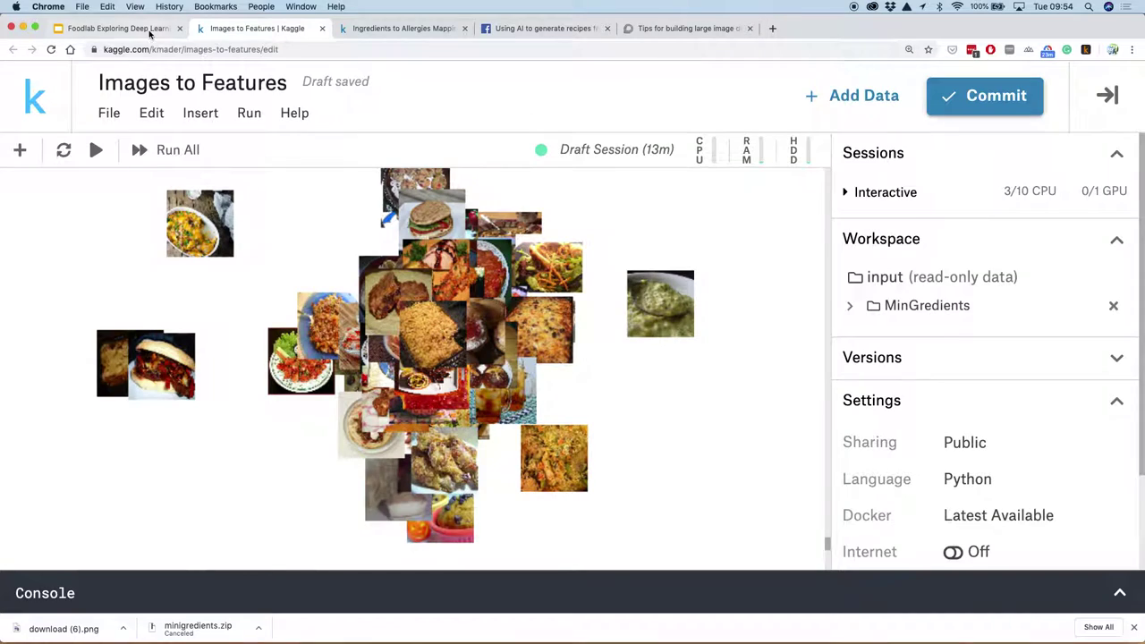
{"action": "scroll", "coordinate": [275, 271], "scroll_direction": "down", "scroll_amount": 4}
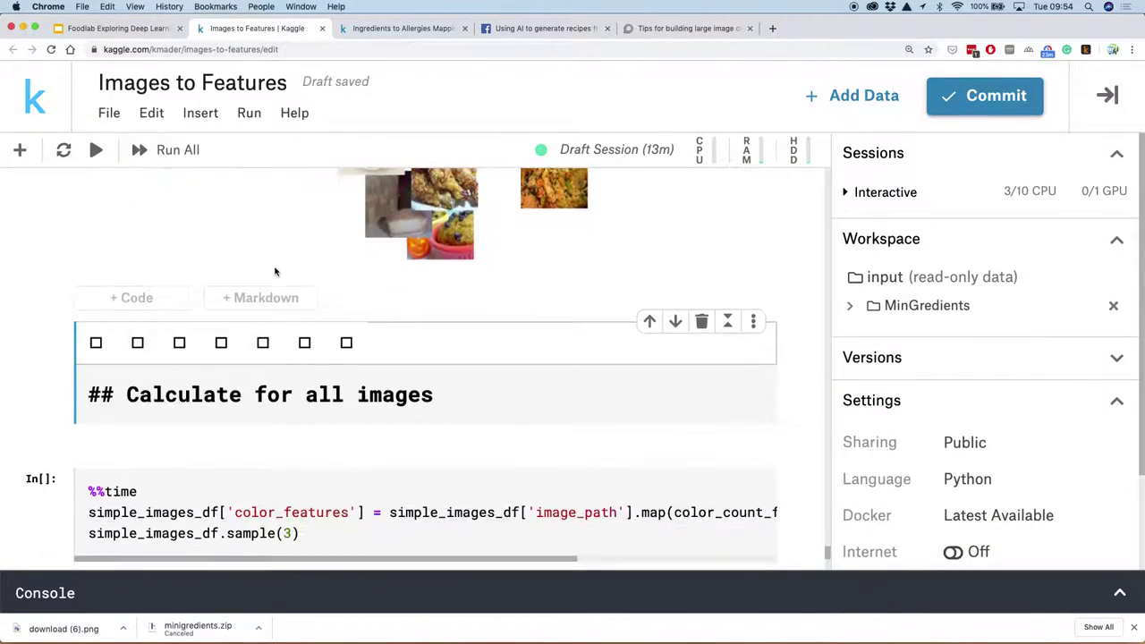
{"action": "scroll", "coordinate": [275, 271], "scroll_direction": "up", "scroll_amount": 5}
{"action": "scroll", "coordinate": [459, 266], "scroll_direction": "up", "scroll_amount": 5}
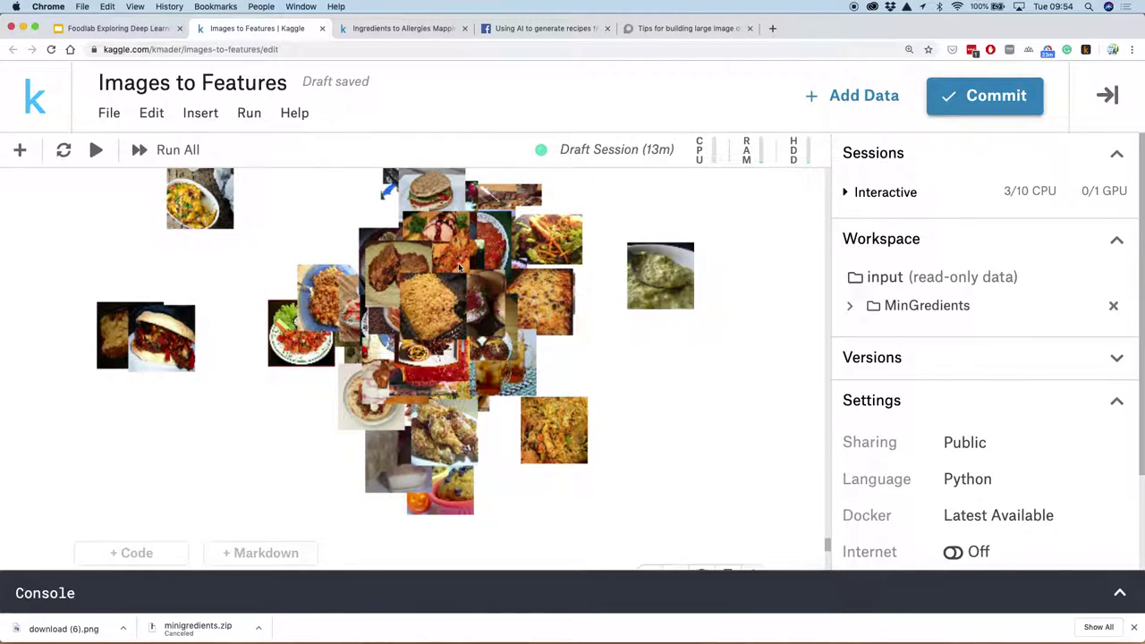
{"action": "scroll", "coordinate": [366, 310], "scroll_direction": "down", "scroll_amount": 2}
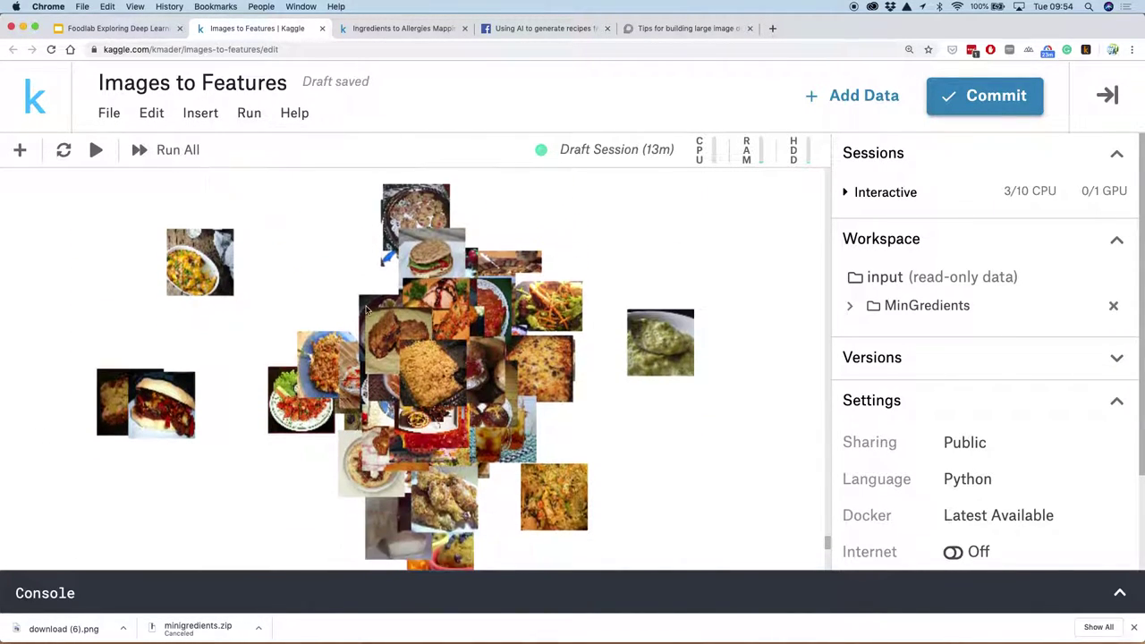
{"action": "scroll", "coordinate": [554, 351], "scroll_direction": "up", "scroll_amount": 1}
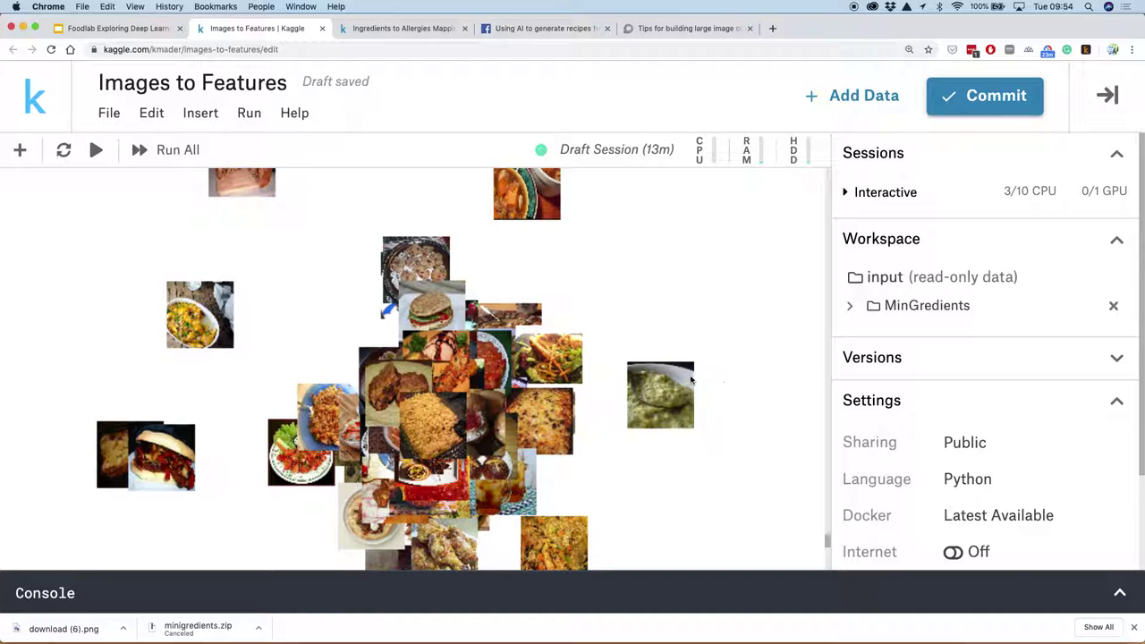